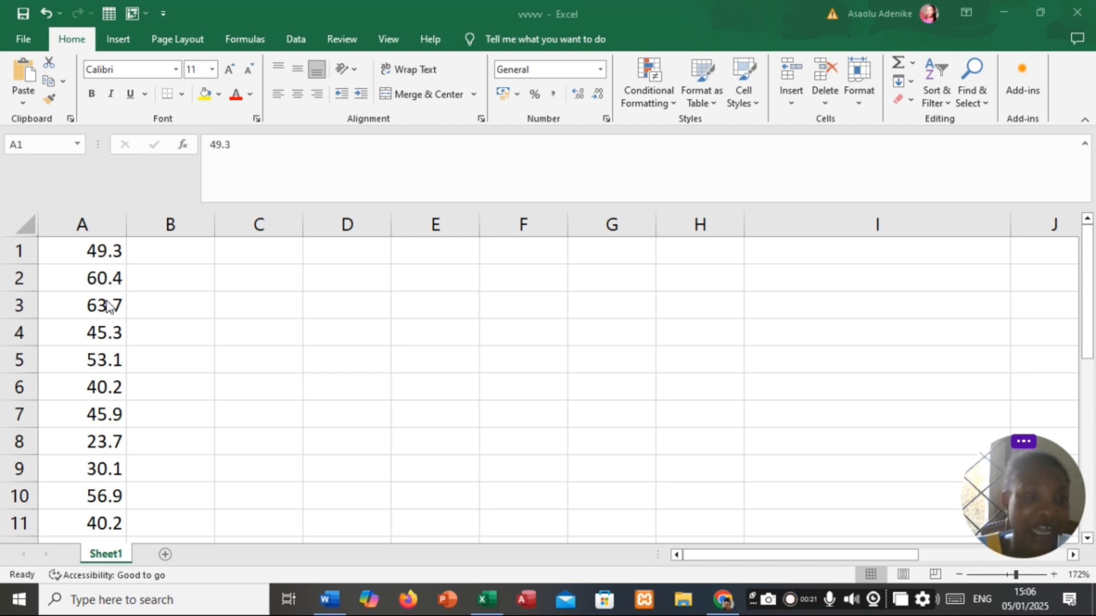
# Examine the numbers in column A from row 1 to row 25, with the worksheet enlarged to 220%
pyautogui.scroll(-3, 109, 307)
pyautogui.scroll(-3, 107, 307)
pyautogui.scroll(3, 106, 309)
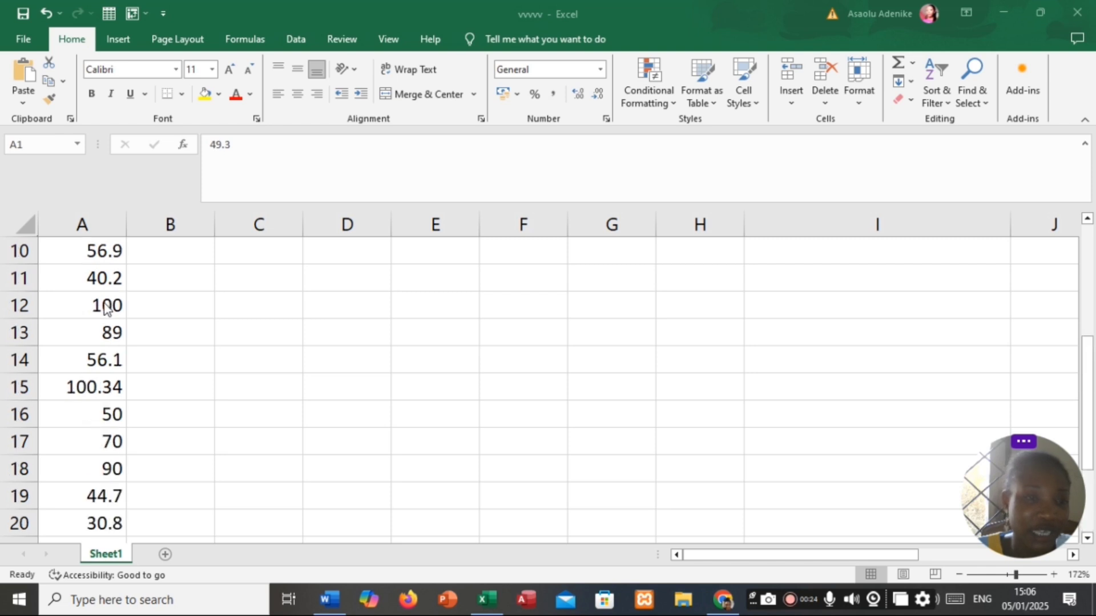
pyautogui.scroll(3, 105, 309)
pyautogui.scroll(-6, 105, 308)
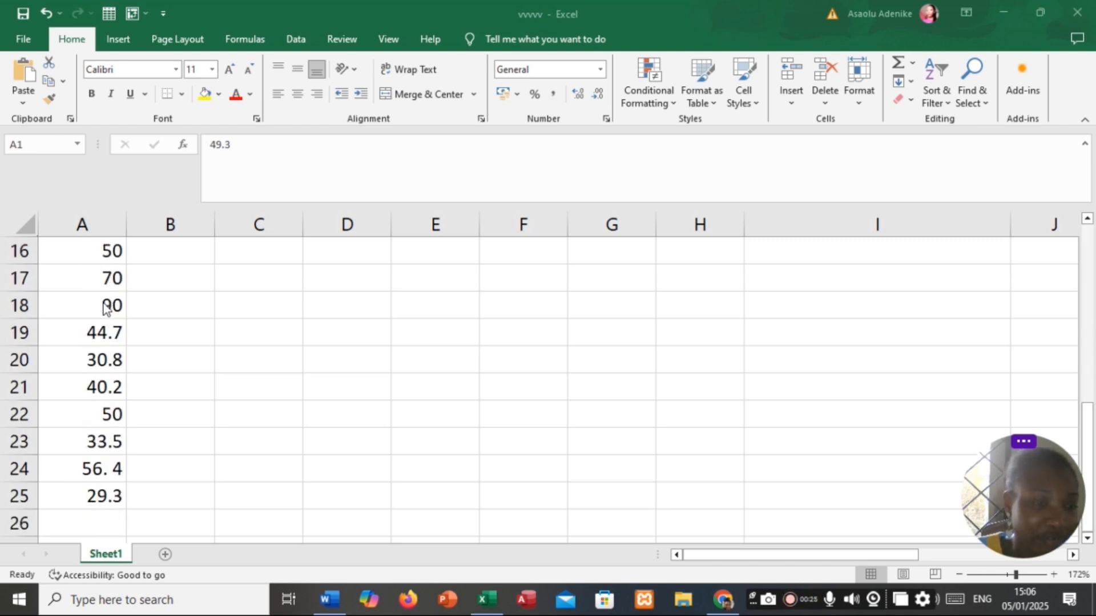
pyautogui.scroll(6, 102, 308)
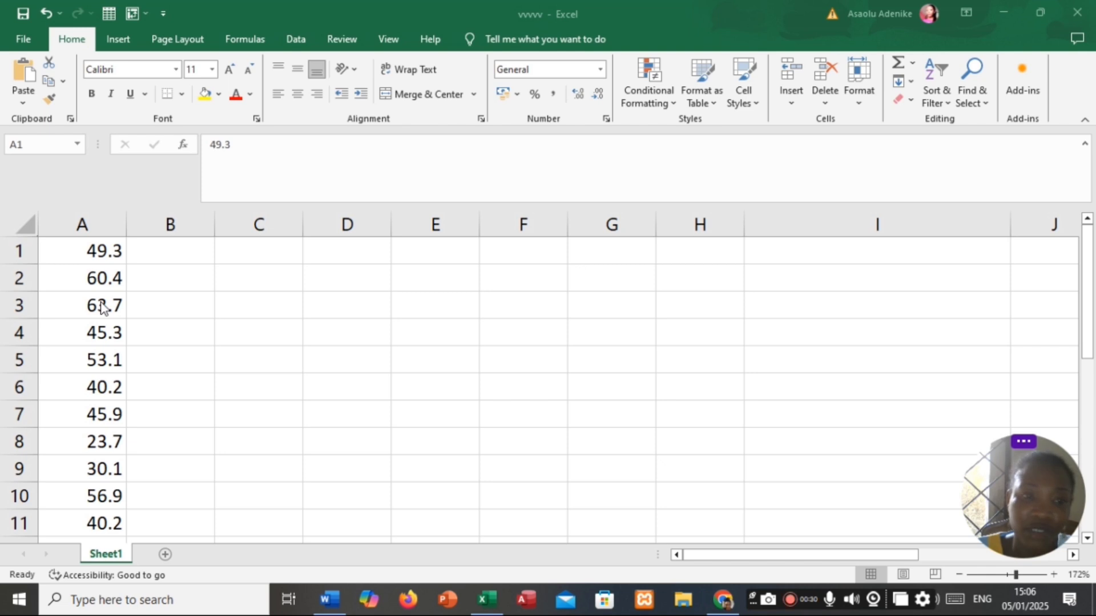
pyautogui.click(1015, 578)
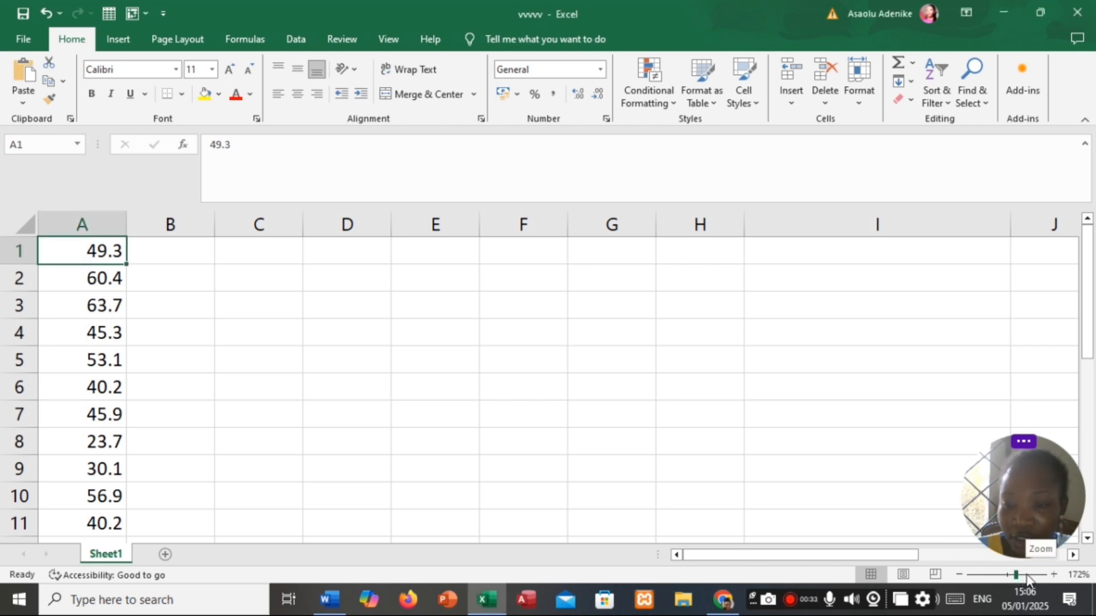
pyautogui.moveTo(1015, 578); pyautogui.dragTo(1022, 578)
pyautogui.moveTo(1060, 519); pyautogui.dragTo(1059, 486)
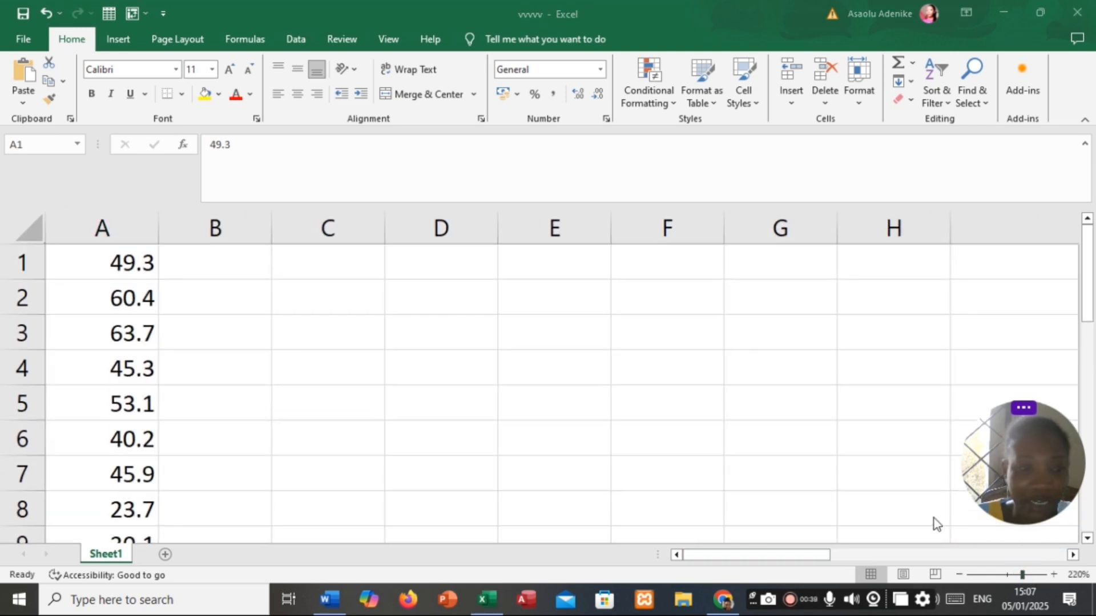
pyautogui.scroll(-11, 188, 412)
pyautogui.scroll(11, 190, 406)
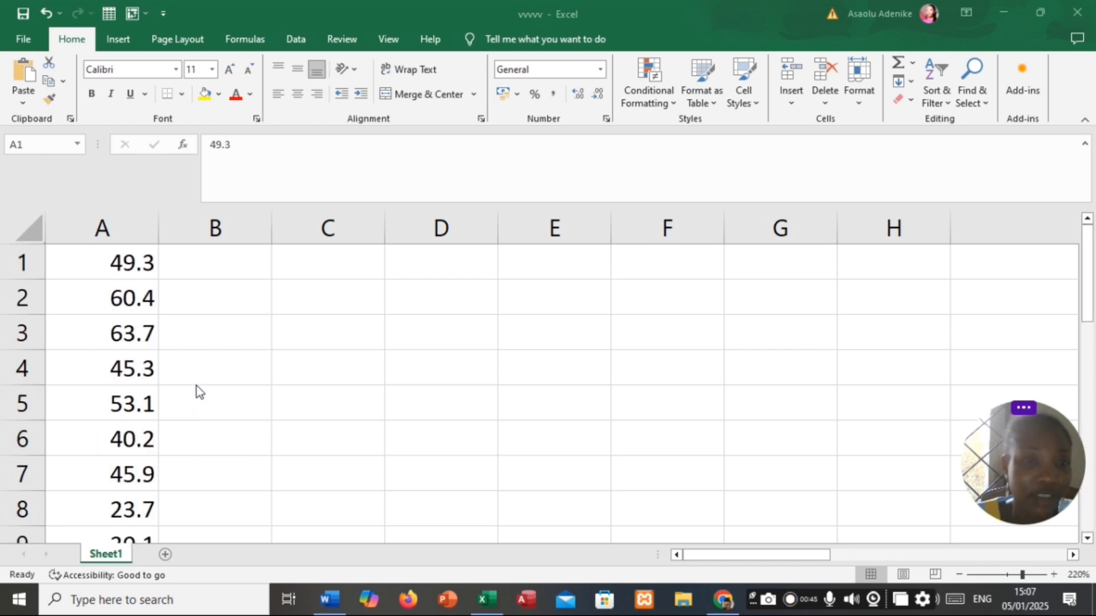
pyautogui.scroll(-4, 196, 386)
pyautogui.scroll(4, 196, 365)
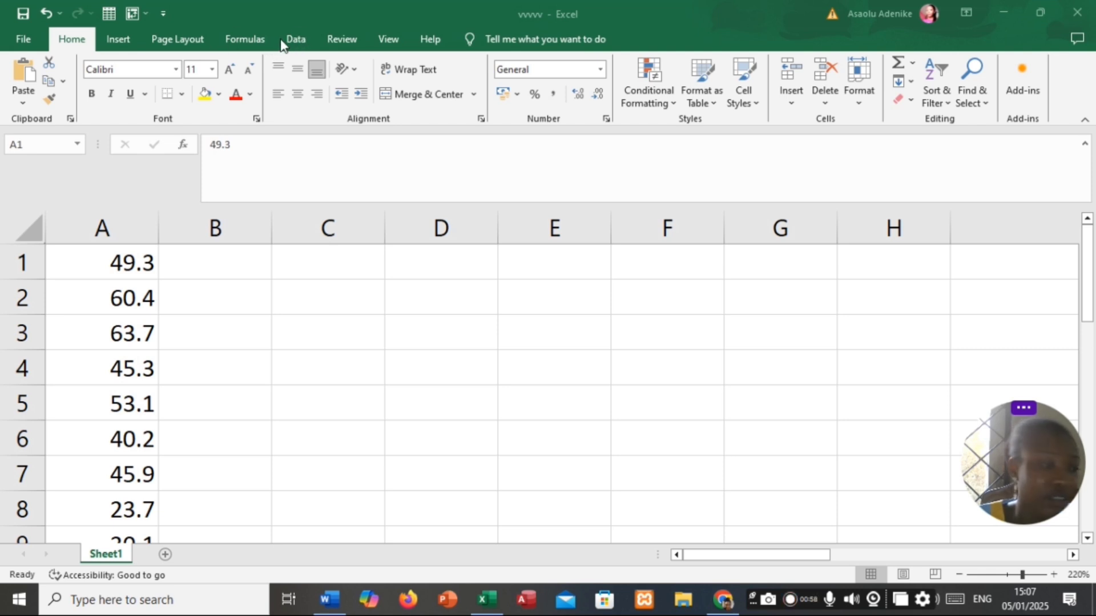
# Open the Excel Add-ins manager from the program options and make sure the Analysis ToolPak is enabled
pyautogui.click(294, 37)
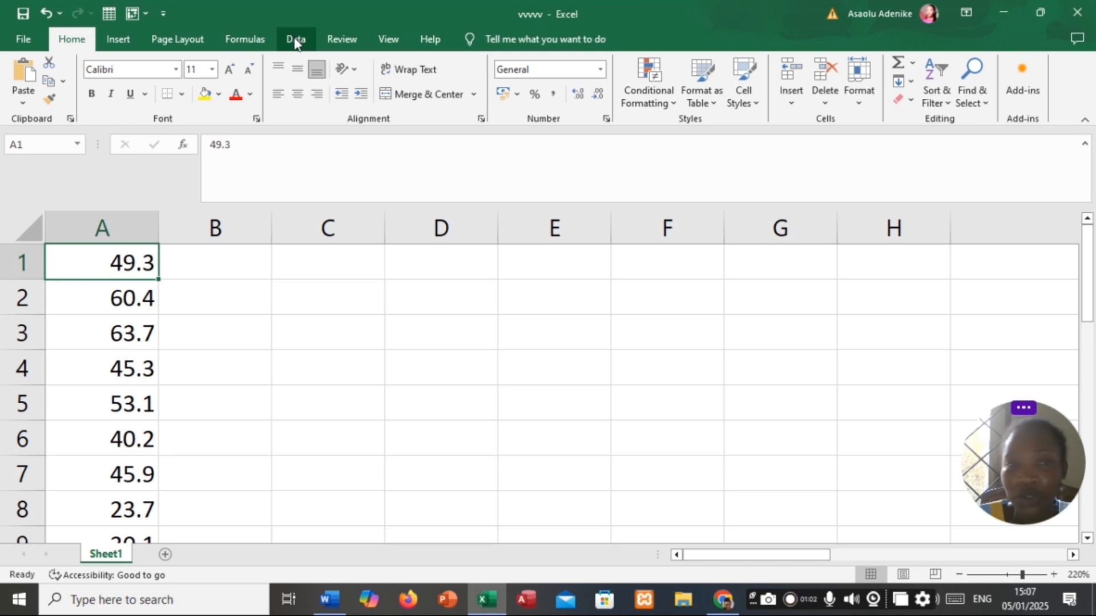
pyautogui.click(295, 39)
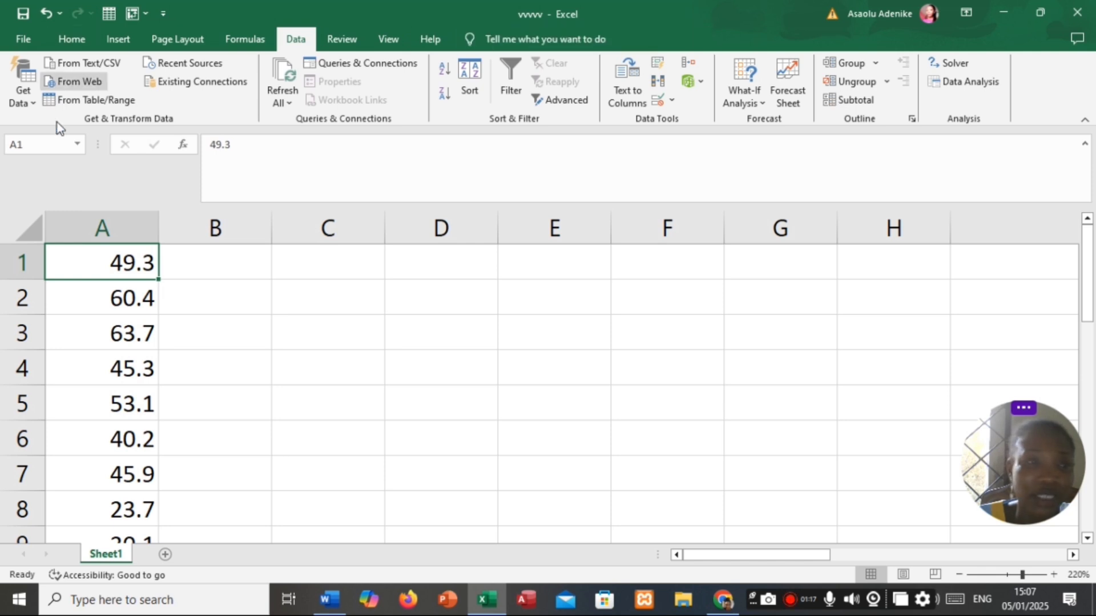
pyautogui.click(26, 41)
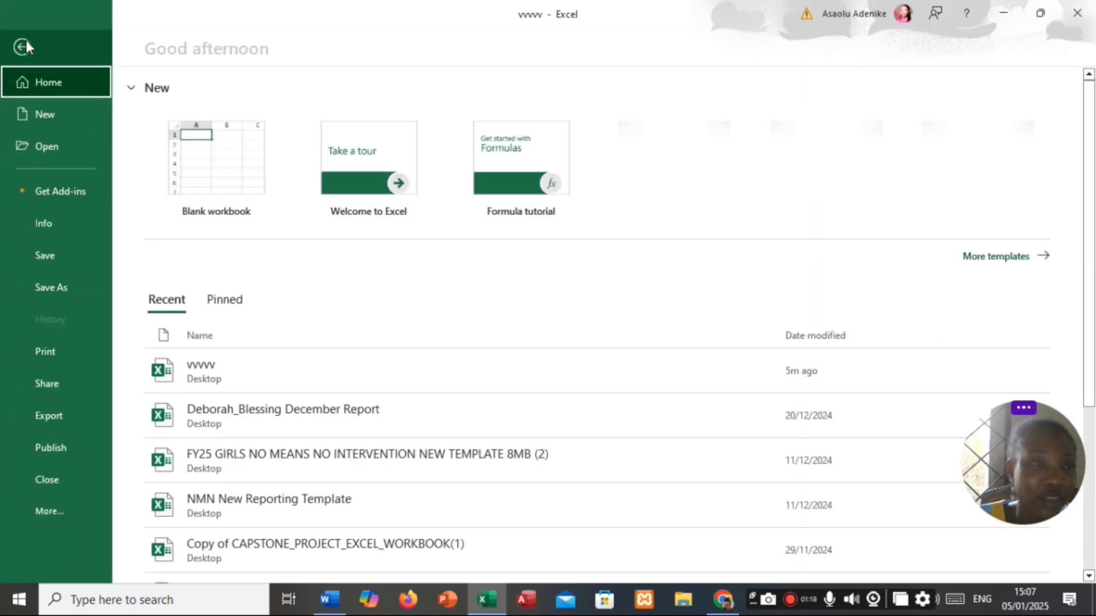
pyautogui.click(60, 509)
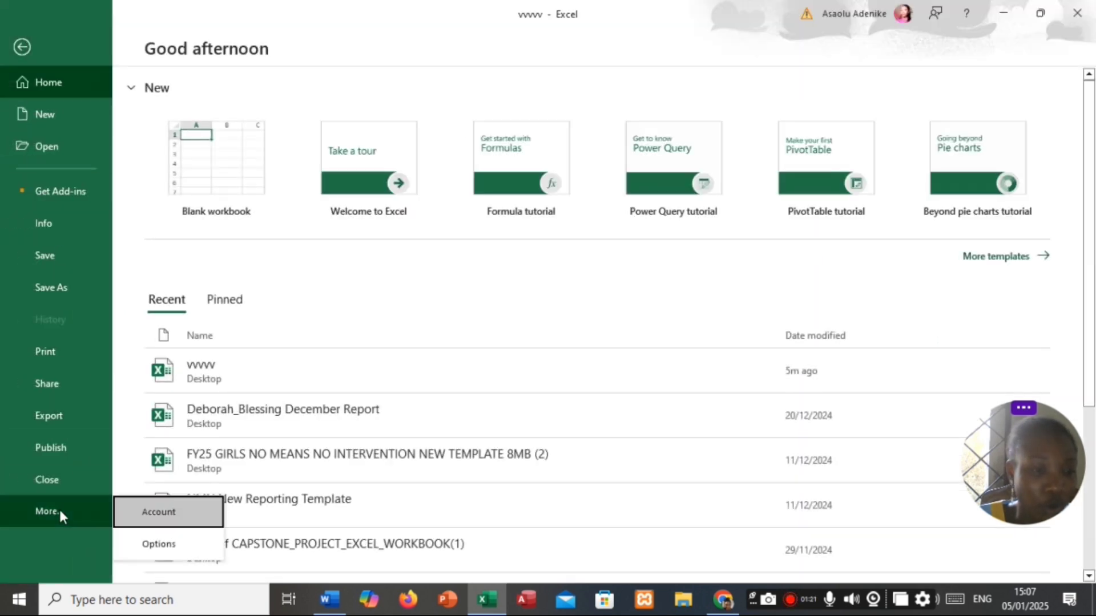
pyautogui.click(175, 540)
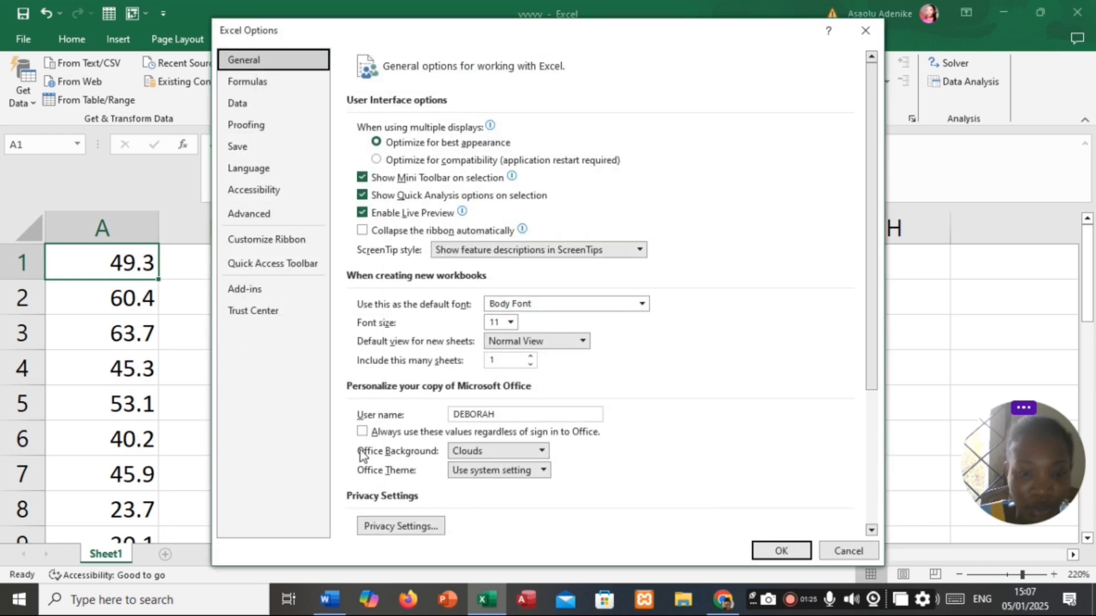
pyautogui.click(266, 293)
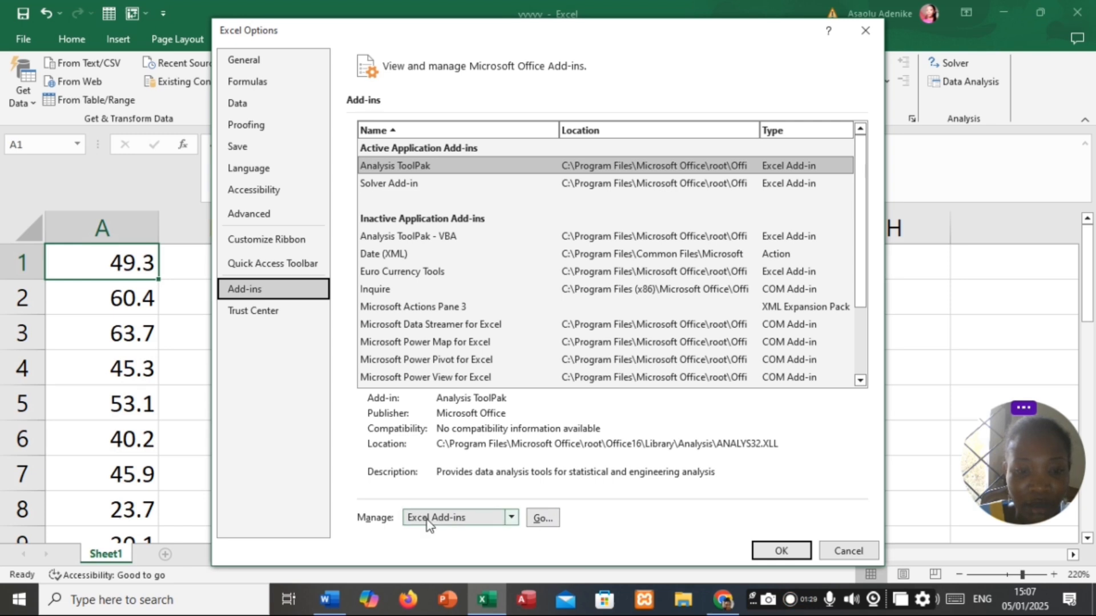
pyautogui.click(512, 518)
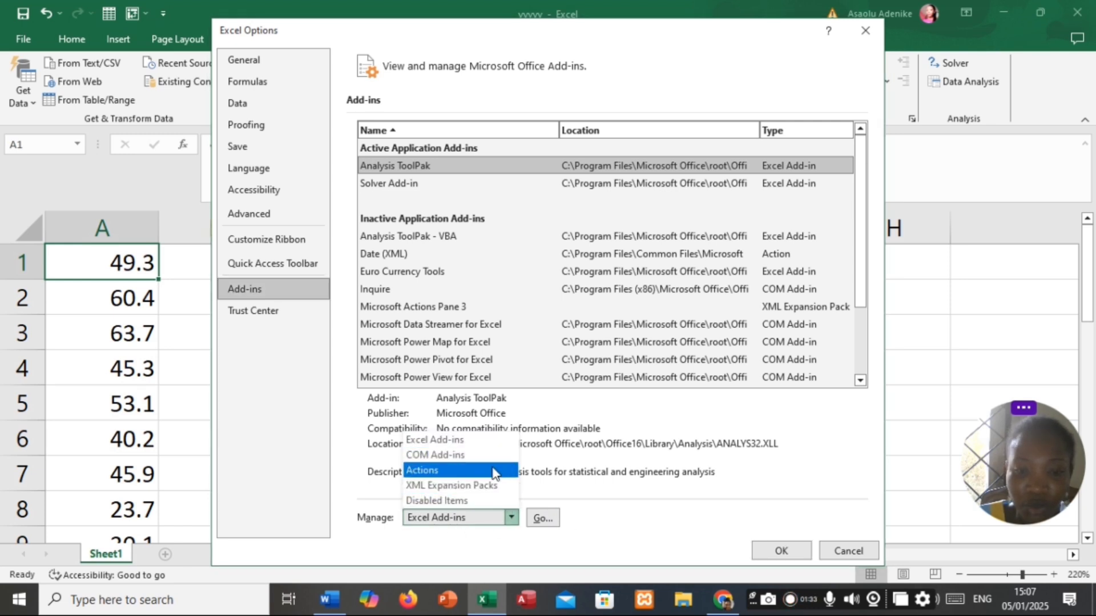
pyautogui.click(488, 441)
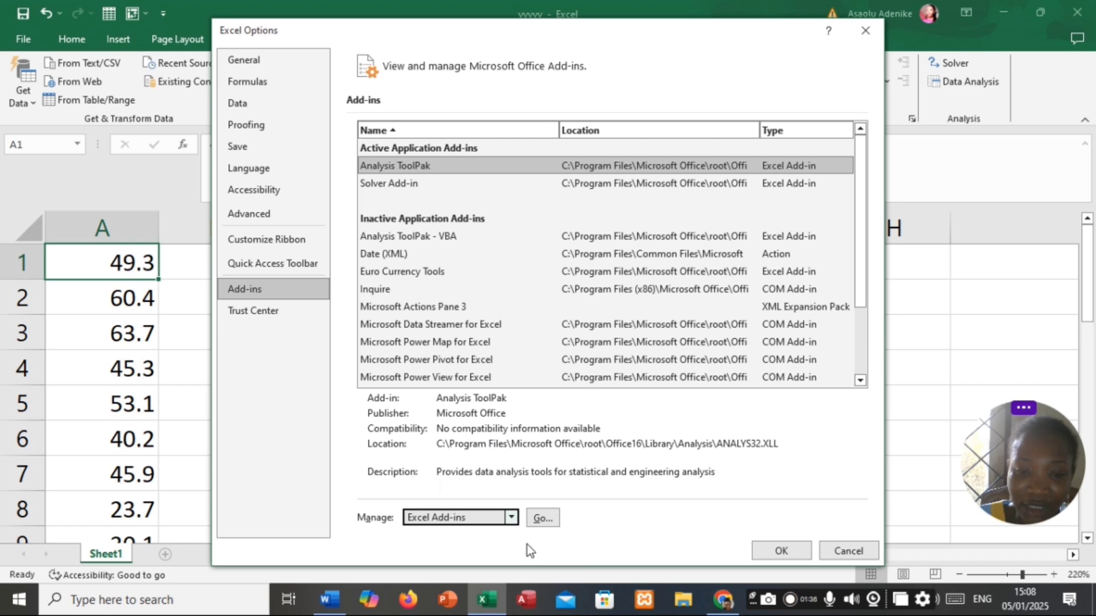
pyautogui.click(542, 519)
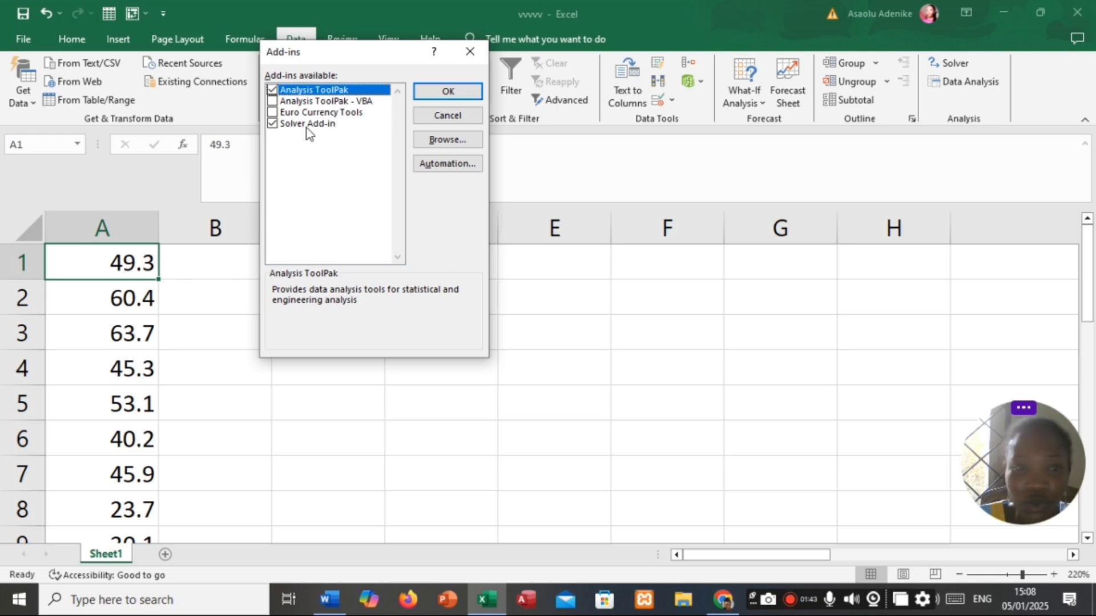
pyautogui.click(272, 91)
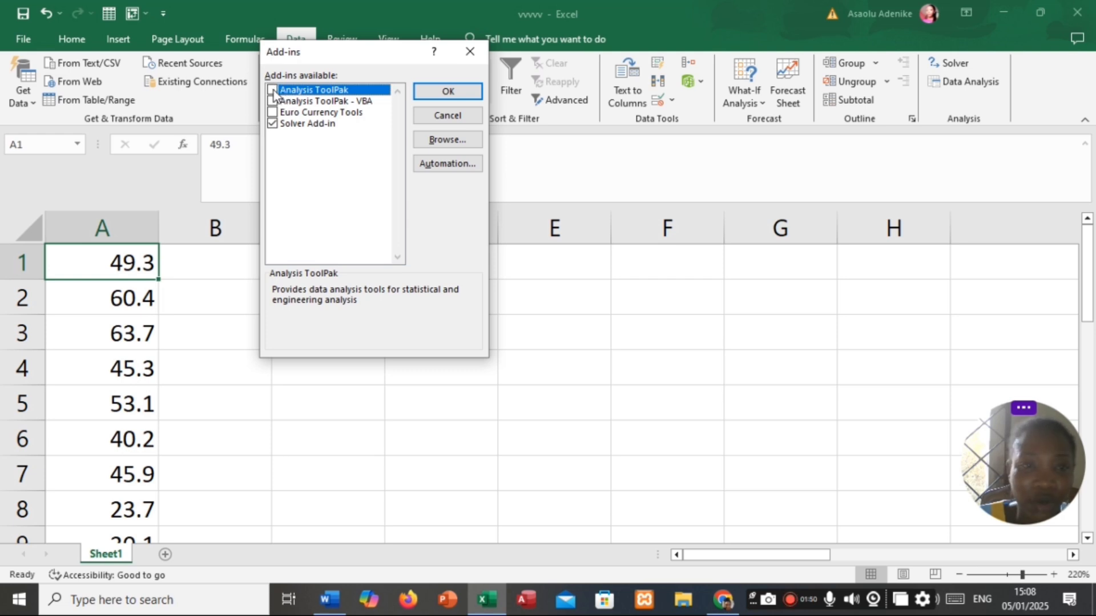
pyautogui.click(440, 92)
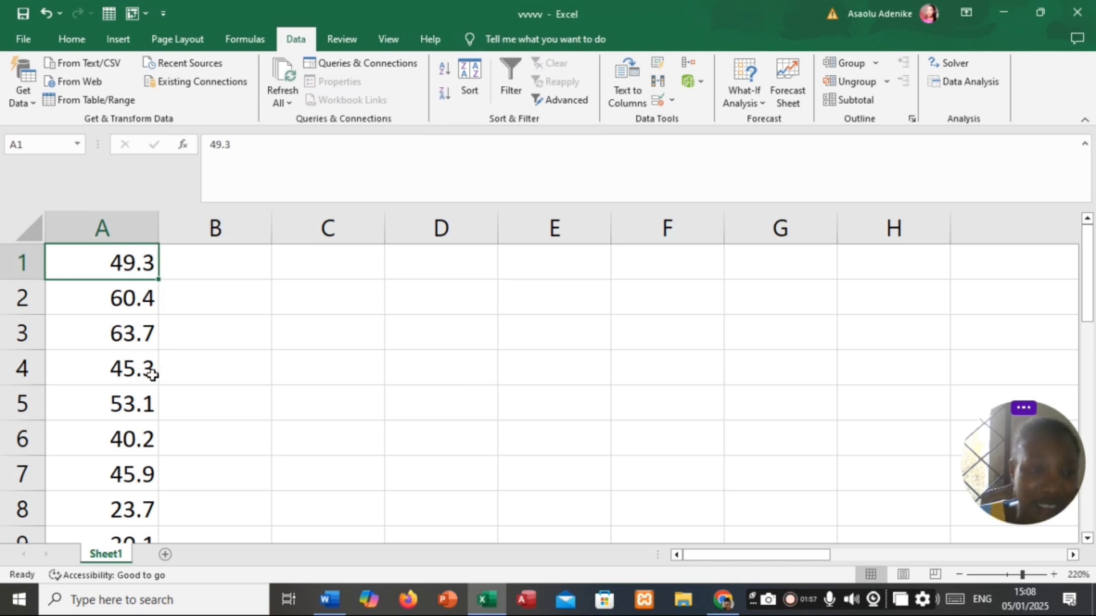
# Start a Descriptive Statistics analysis and set its input range to A1:A25
pyautogui.scroll(-6, 151, 371)
pyautogui.scroll(6, 149, 374)
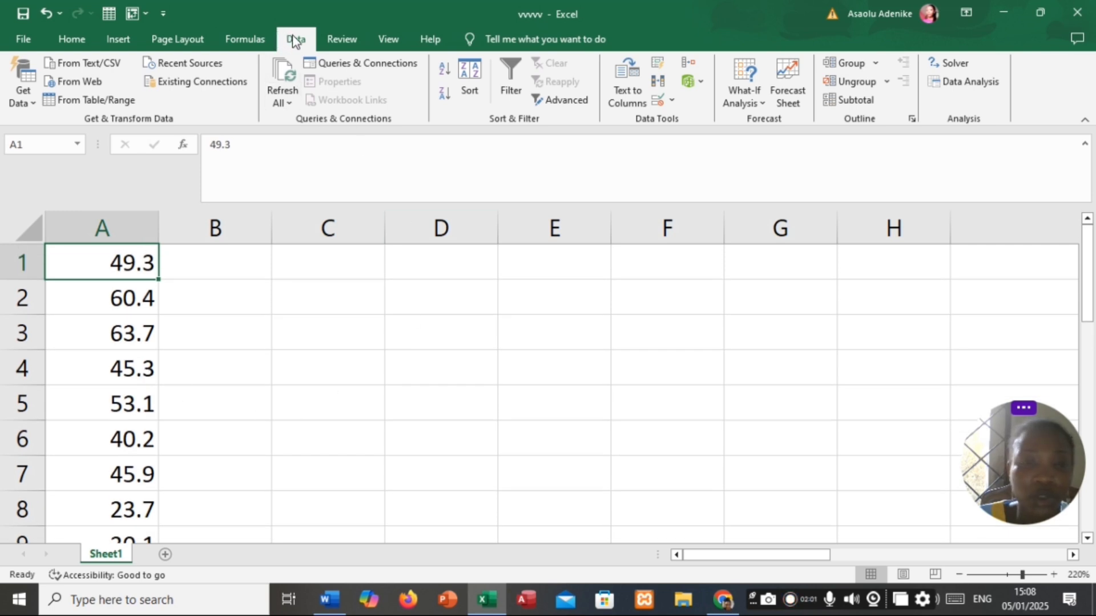
pyautogui.click(959, 83)
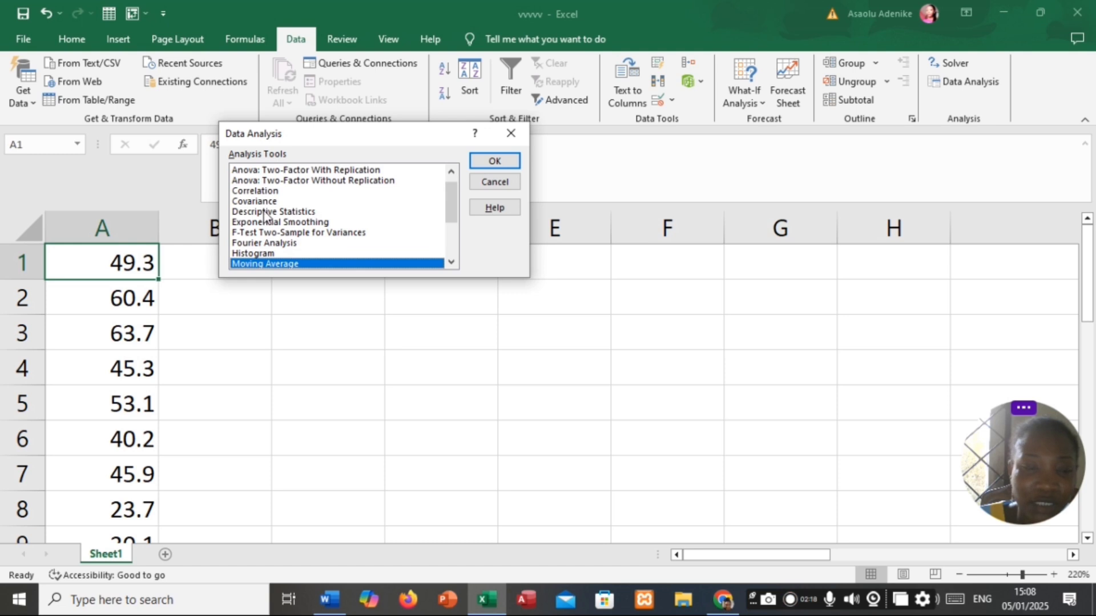
pyautogui.click(305, 212)
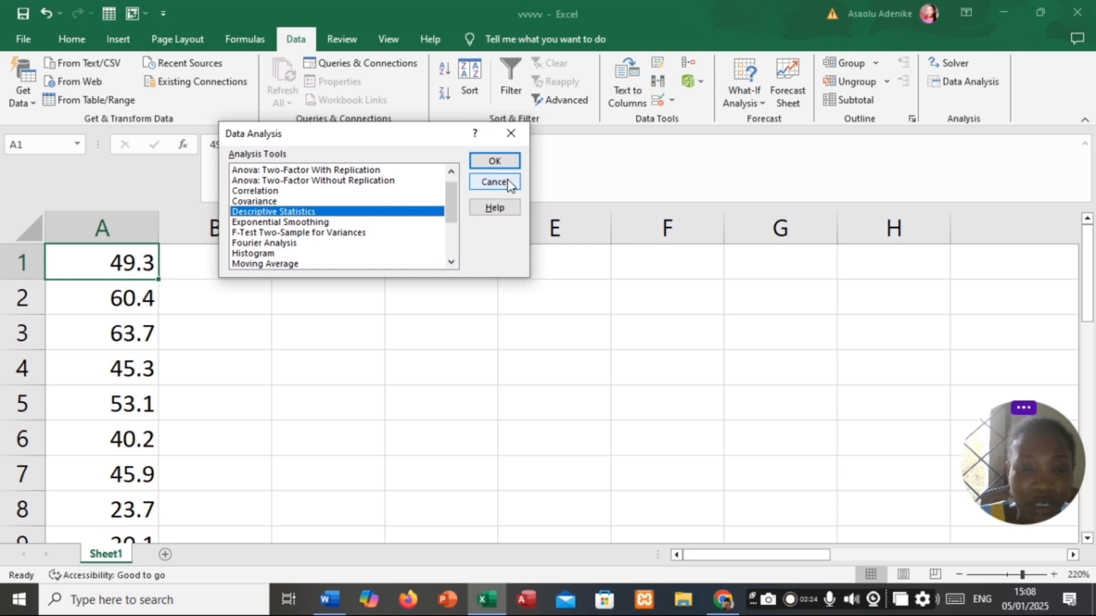
pyautogui.click(502, 159)
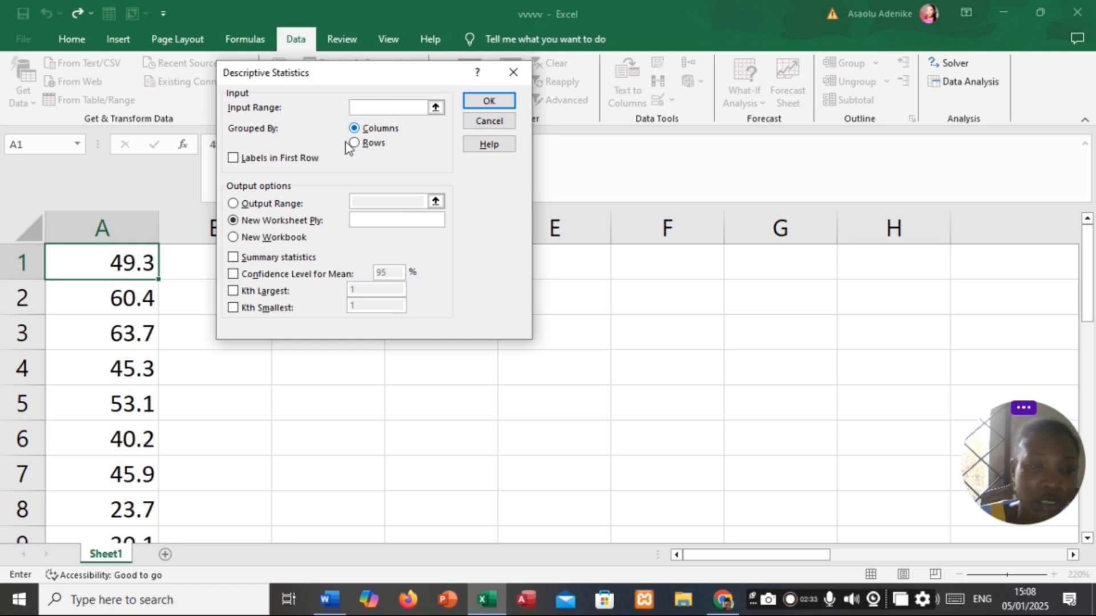
pyautogui.scroll(-4, 126, 437)
pyautogui.scroll(-4, 127, 438)
pyautogui.scroll(8, 132, 425)
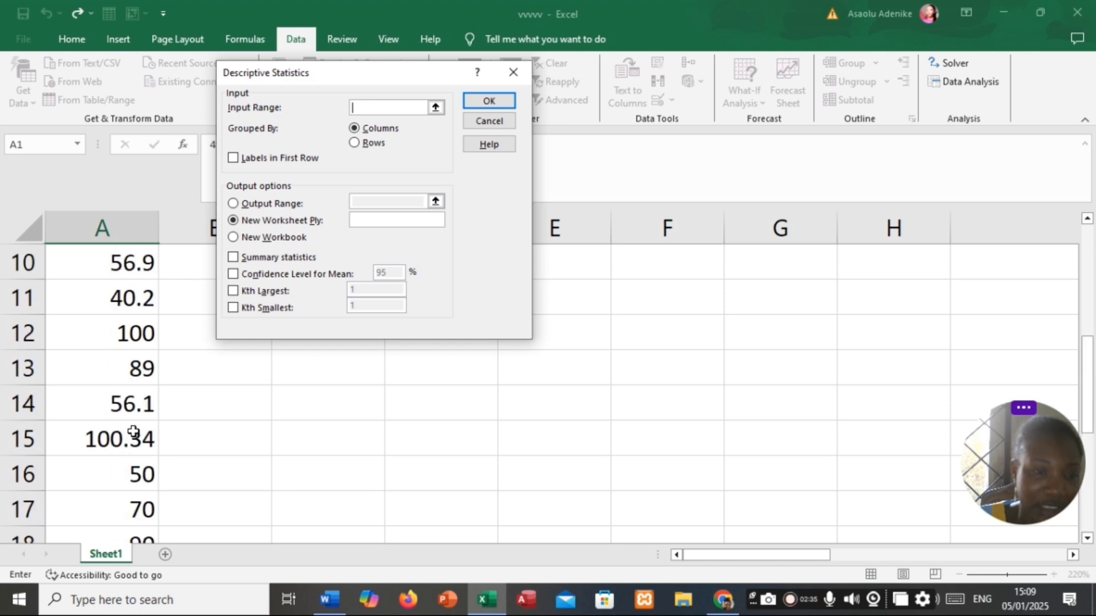
pyautogui.click(440, 111)
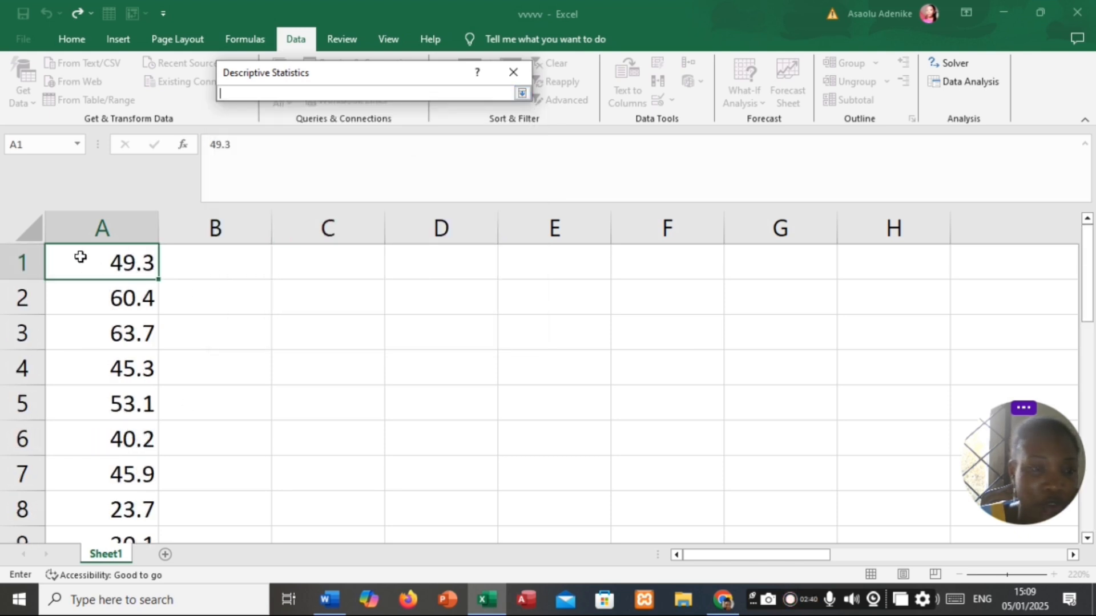
pyautogui.moveTo(70, 252); pyautogui.dragTo(143, 465)
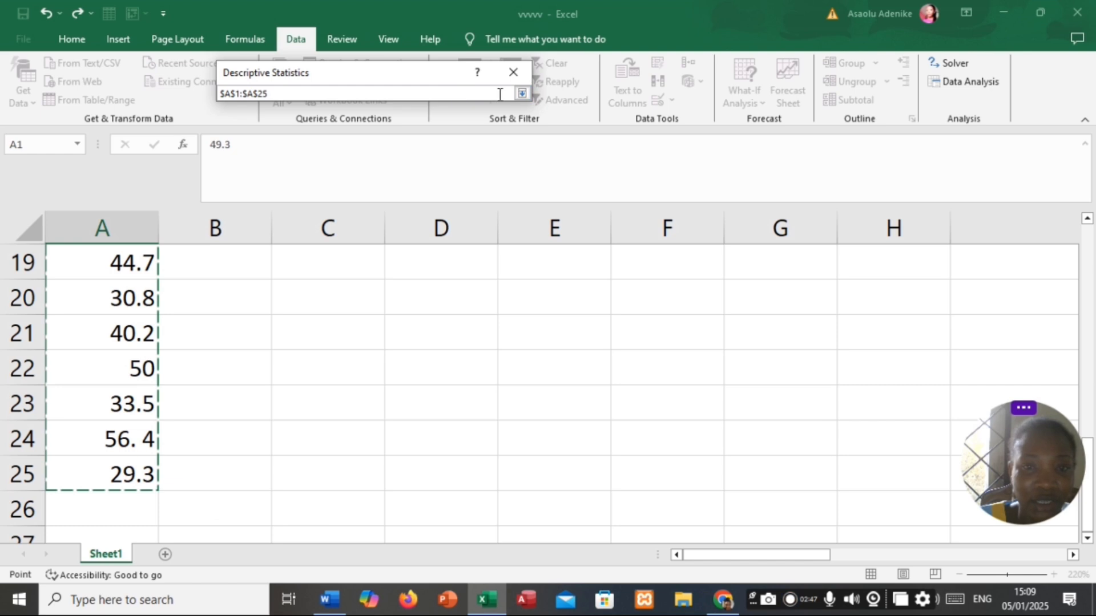
pyautogui.click(521, 93)
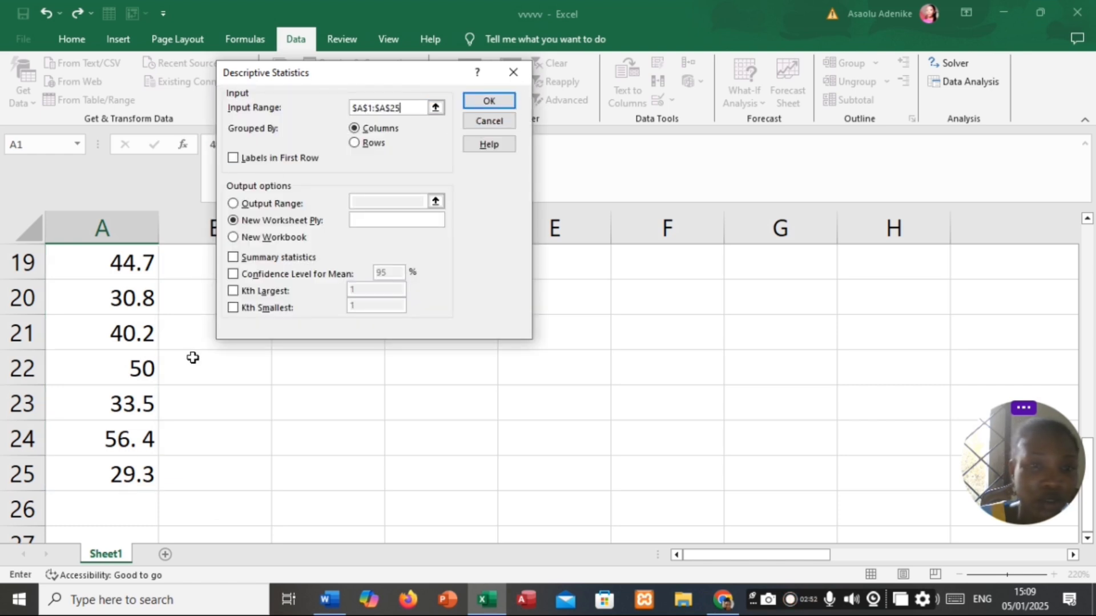
# Send the descriptive statistics output to the current sheet, starting at cell C1
pyautogui.scroll(6, 192, 357)
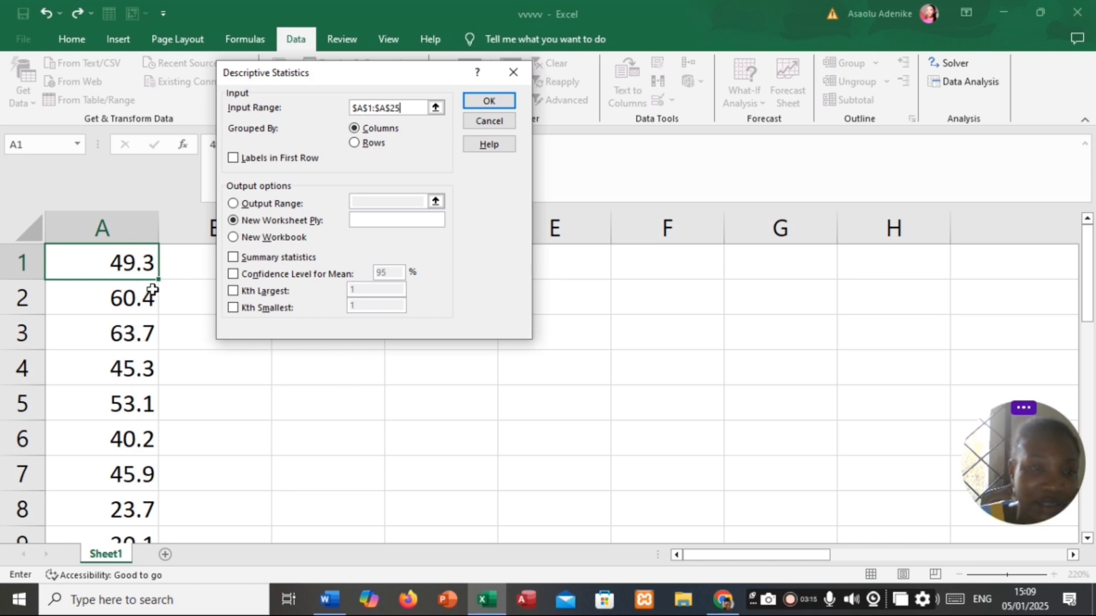
pyautogui.click(233, 204)
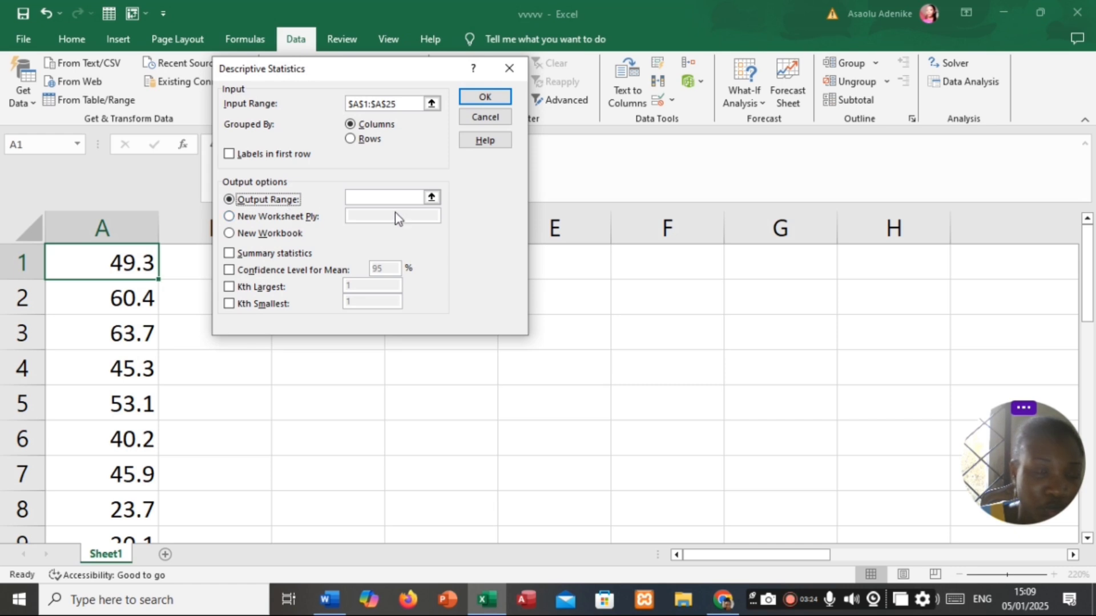
pyautogui.click(432, 197)
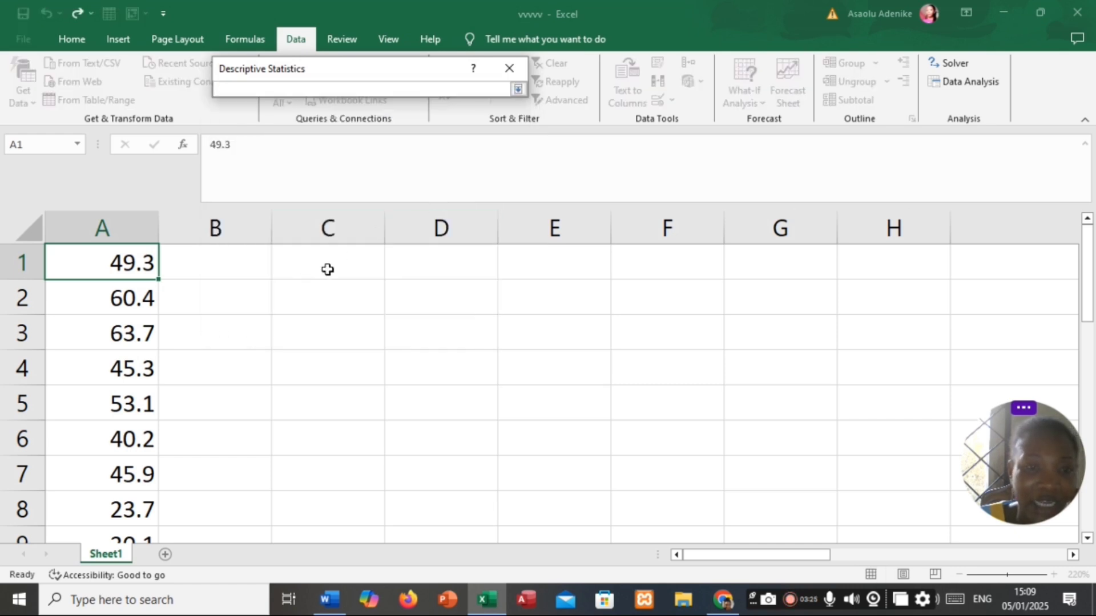
pyautogui.click(349, 269)
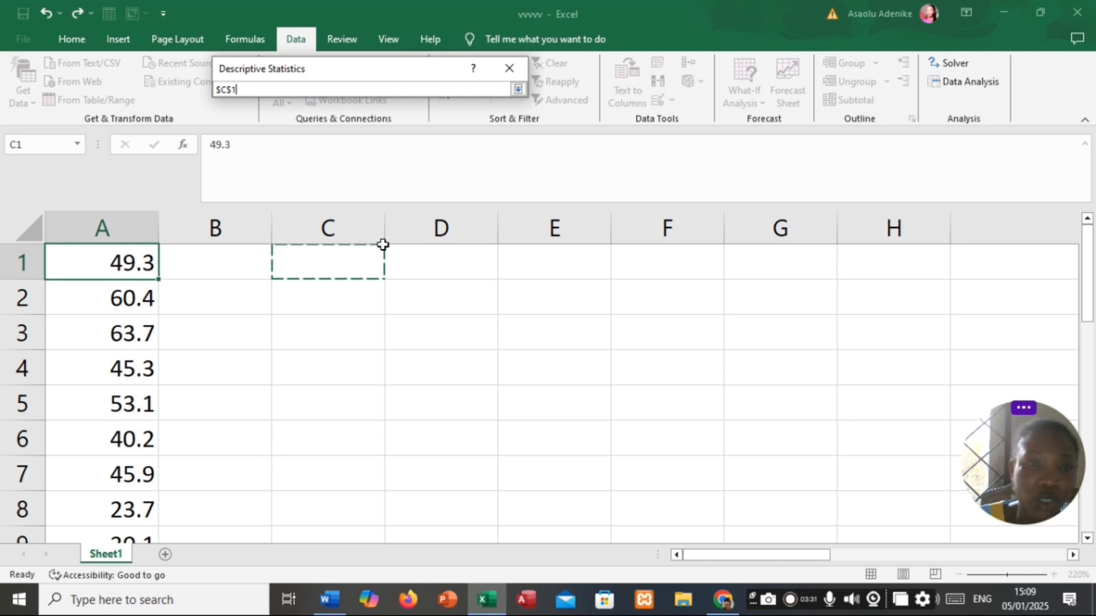
pyautogui.click(517, 89)
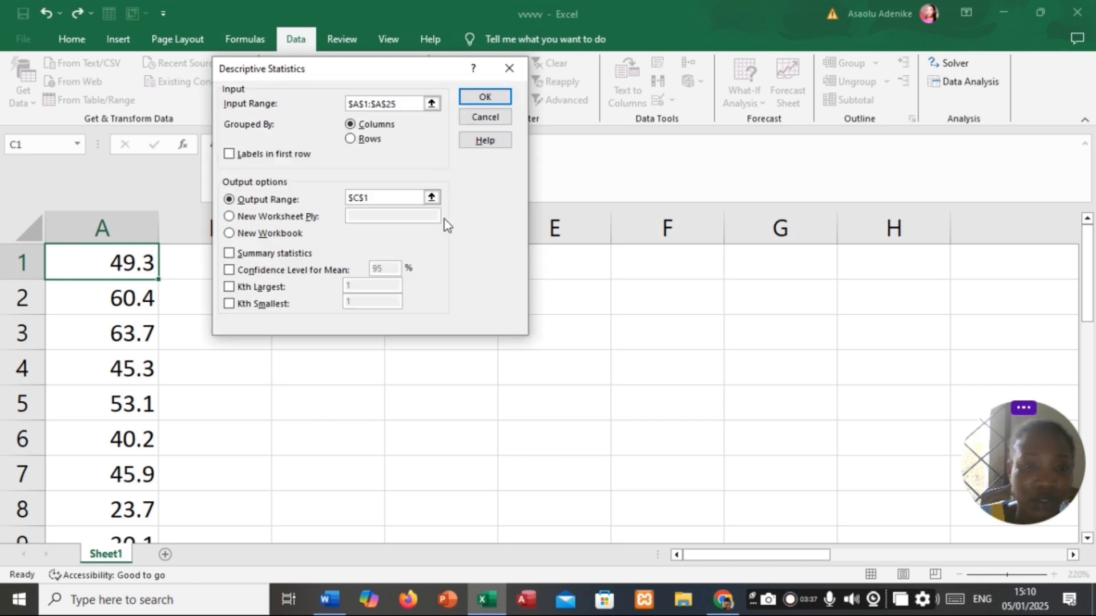
# Include summary statistics, the Kth largest and Kth smallest values at 1, and a 95% confidence level for the mean
pyautogui.click(230, 254)
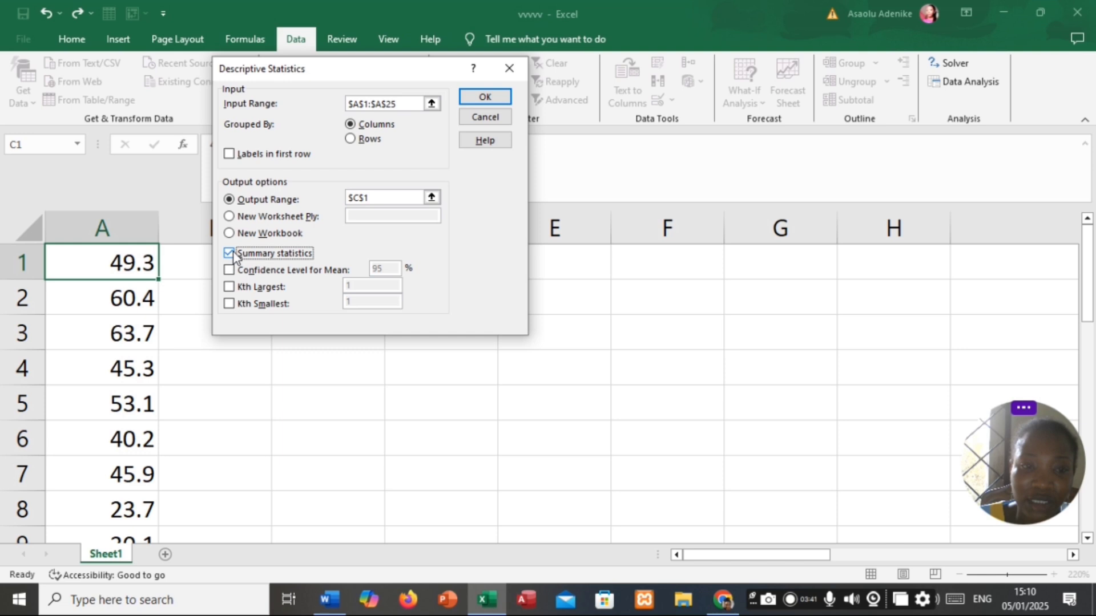
pyautogui.click(230, 287)
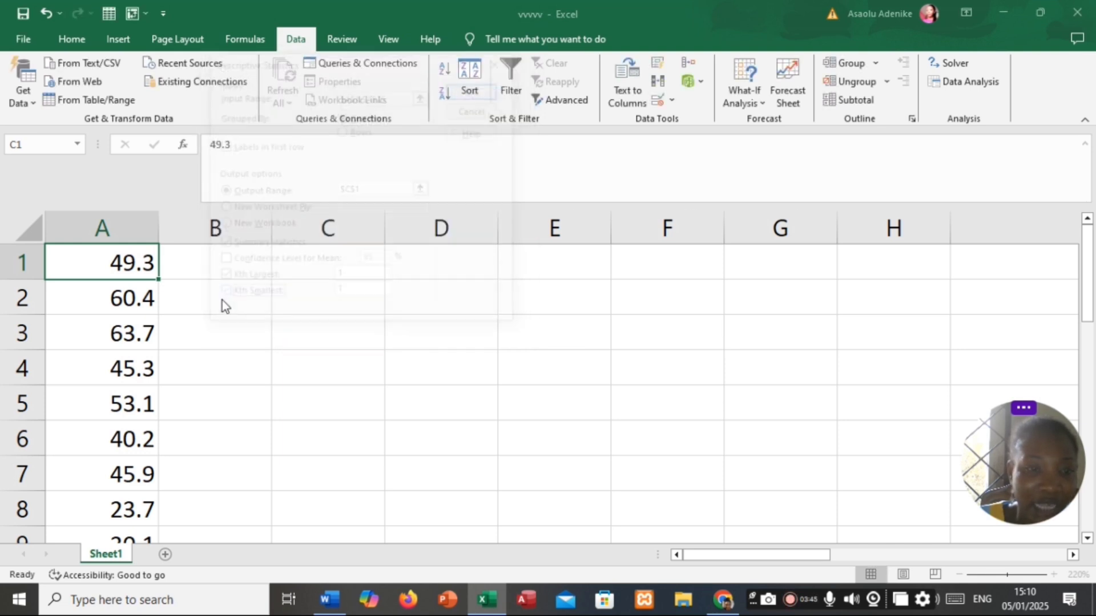
pyautogui.click(223, 301)
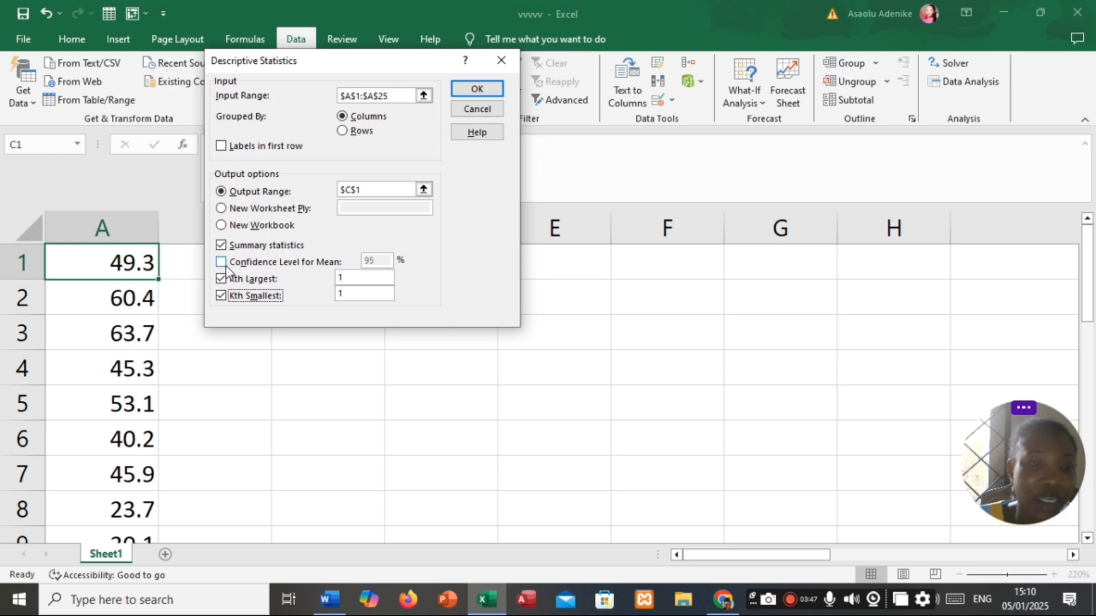
pyautogui.click(222, 262)
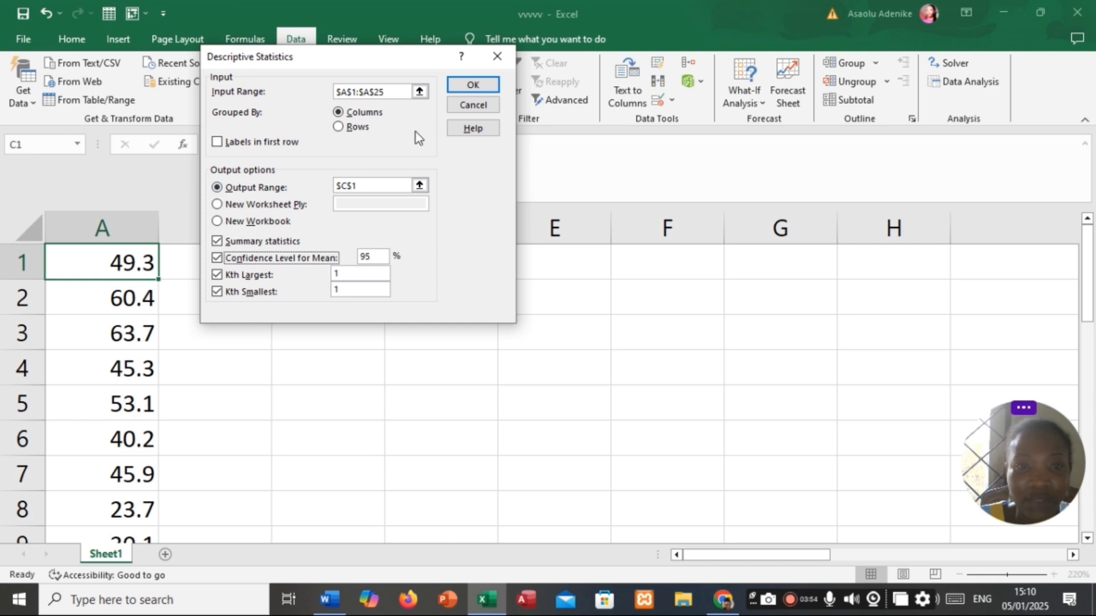
# Try to generate the descriptive statistics for the input range A1:A25
pyautogui.click(474, 85)
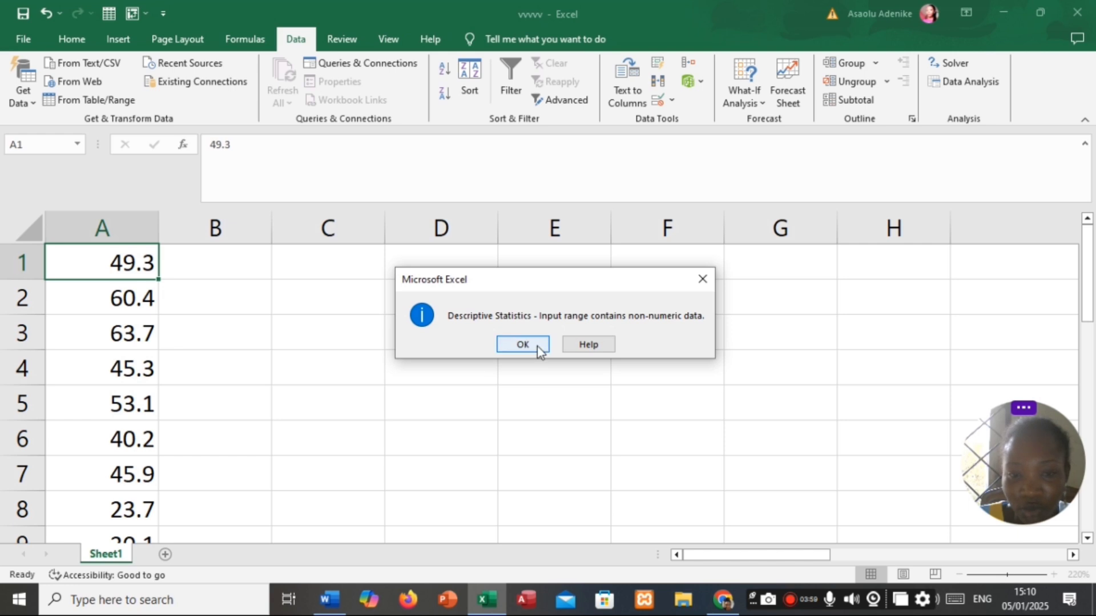
pyautogui.click(536, 347)
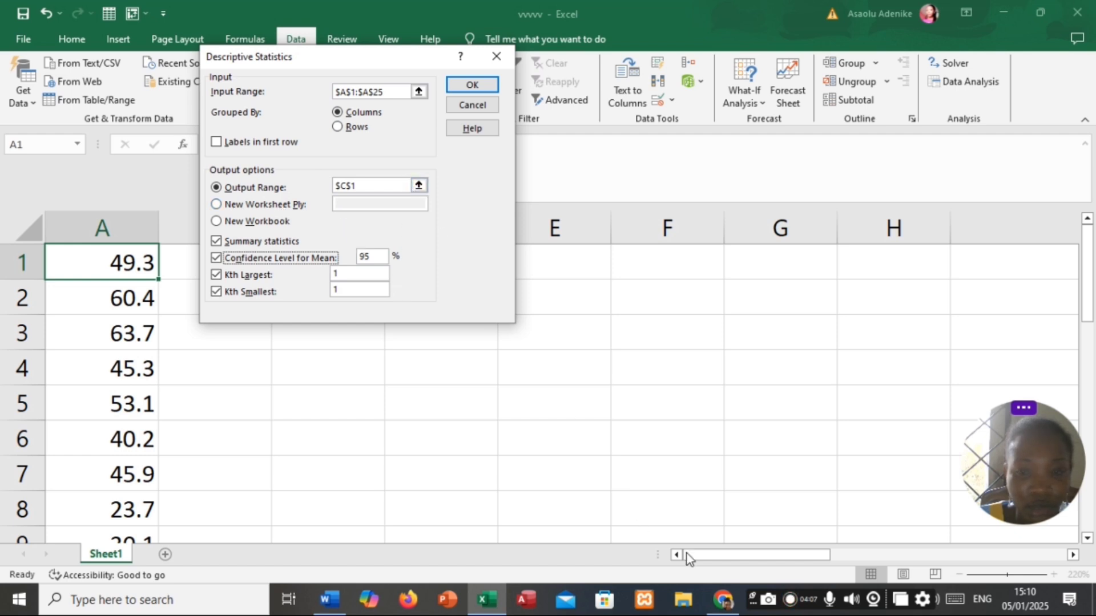
pyautogui.click(791, 602)
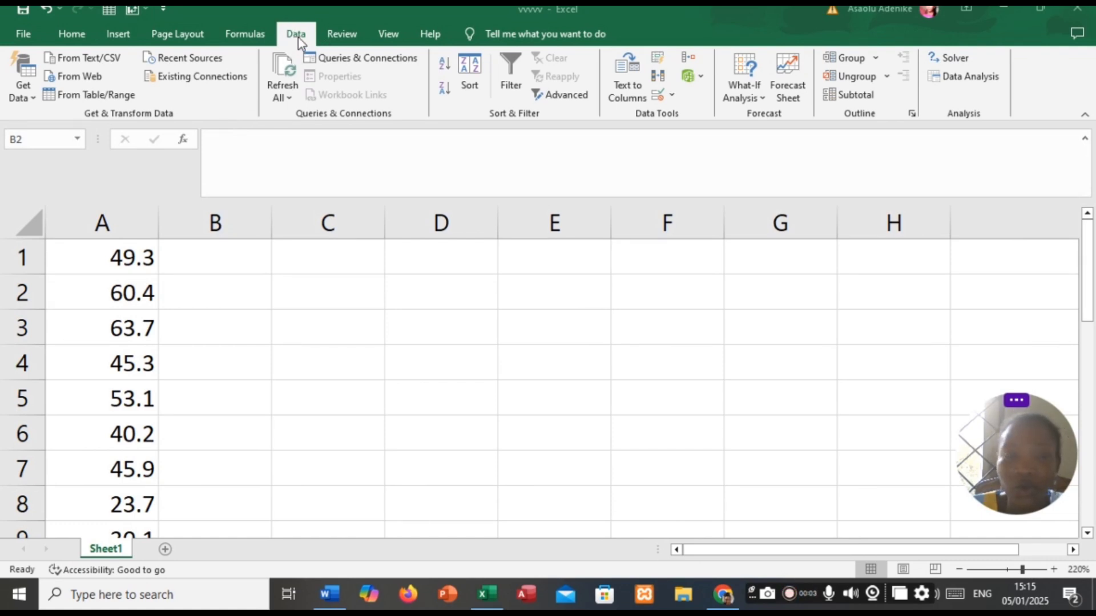
# Start a new Descriptive Statistics analysis and set its input range to A1:A23
pyautogui.click(957, 80)
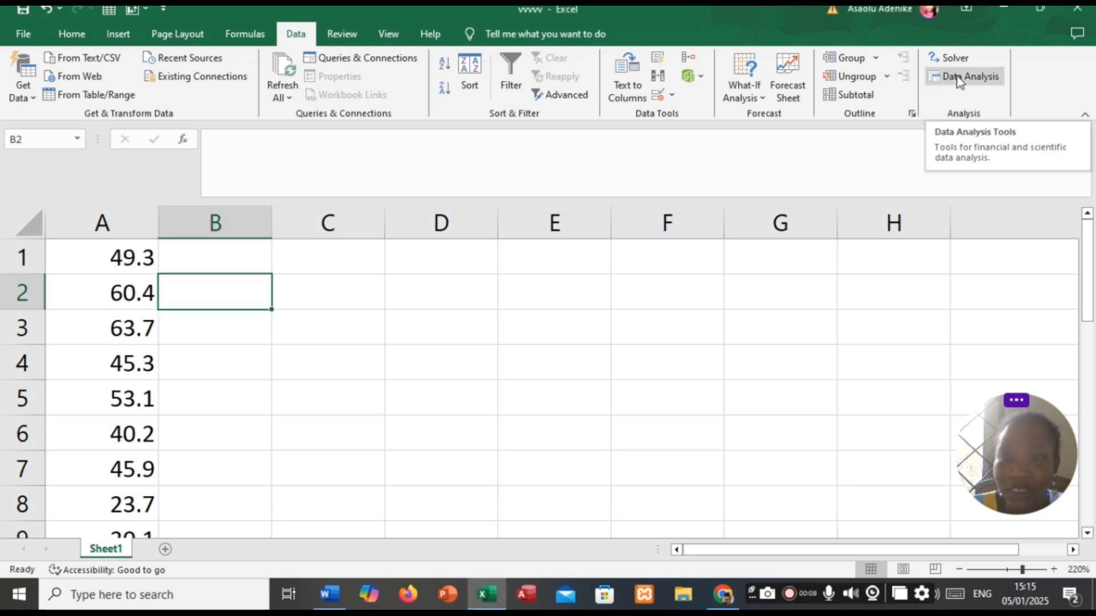
pyautogui.click(958, 79)
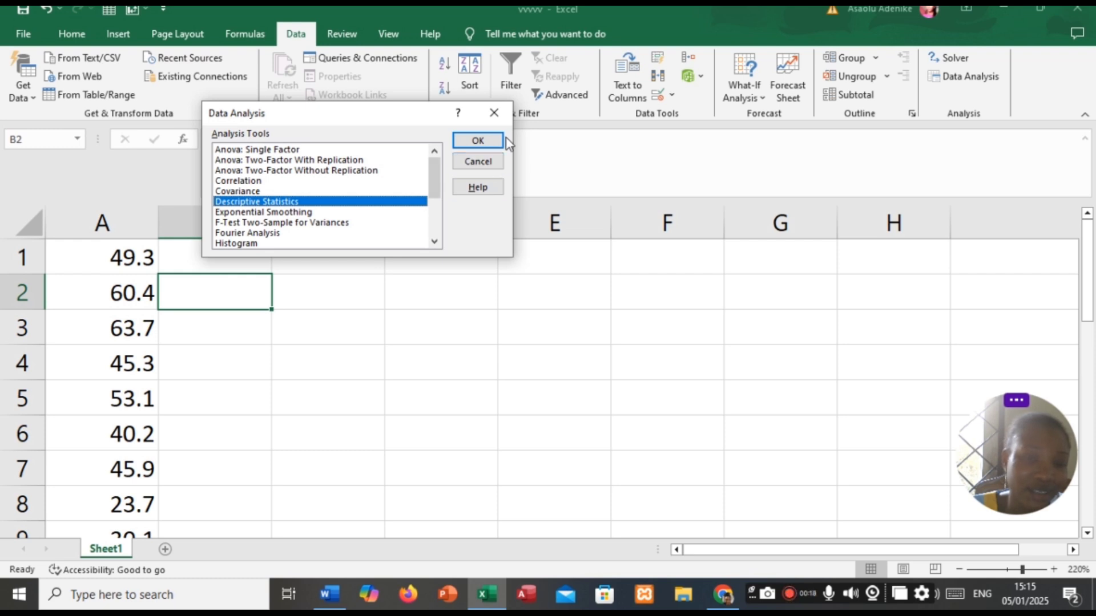
pyautogui.click(491, 140)
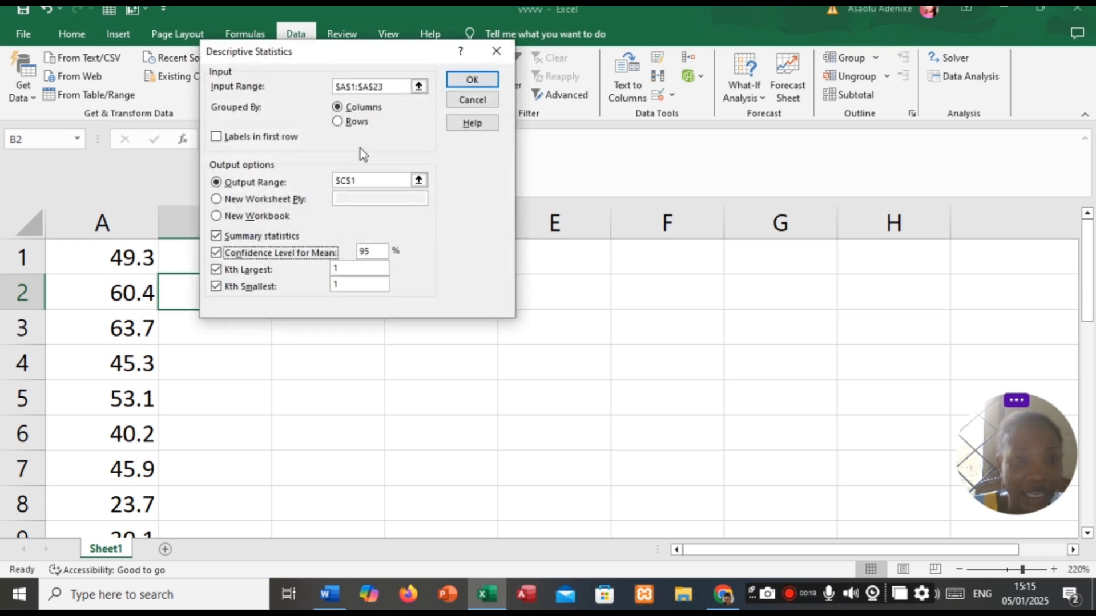
pyautogui.click(422, 85)
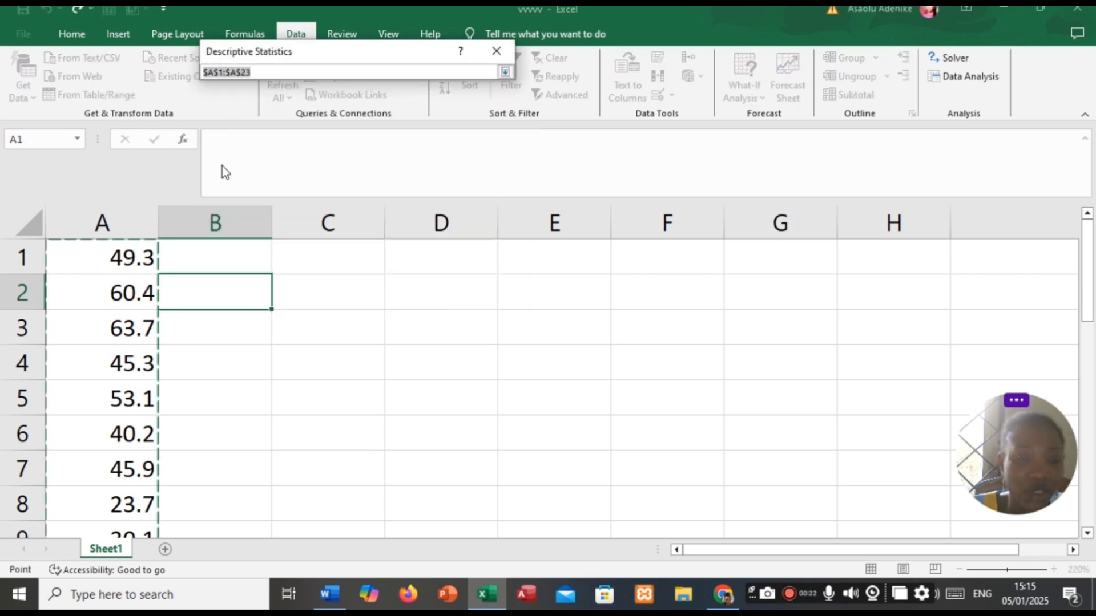
pyautogui.click(63, 251)
pyautogui.moveTo(105, 263); pyautogui.dragTo(148, 472)
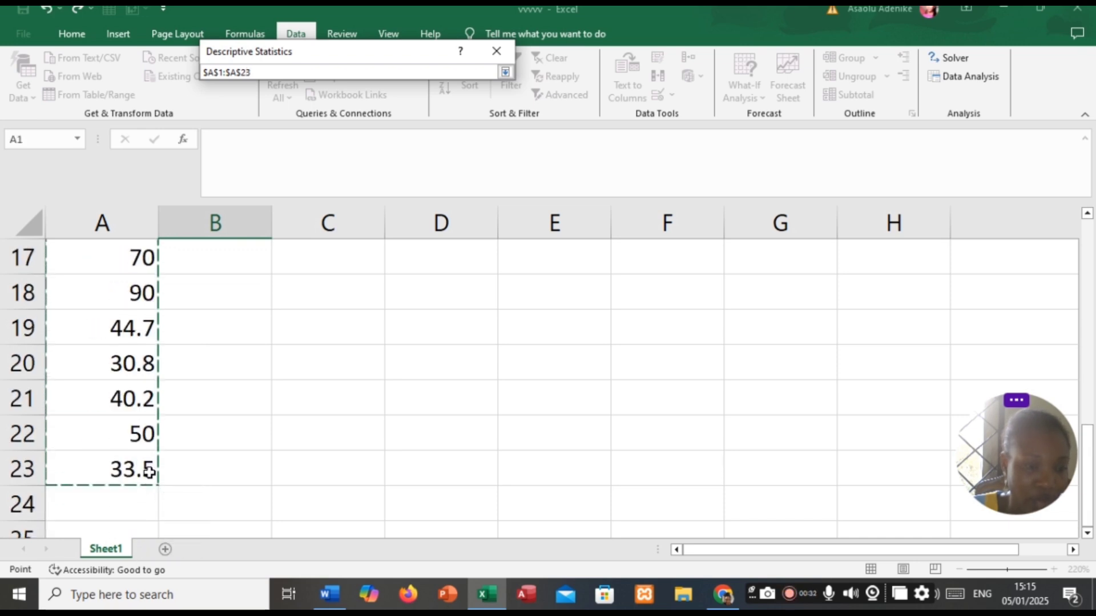
pyautogui.click(505, 72)
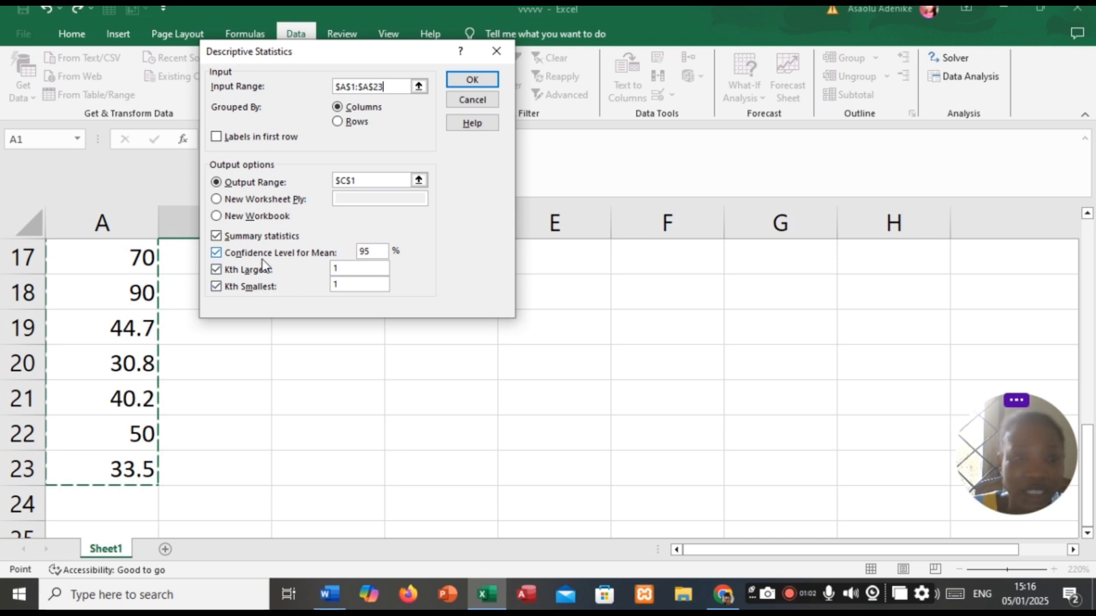
# Generate the descriptive statistics table on the current sheet, starting at cell C1, and look over its rows
pyautogui.scroll(5, 172, 309)
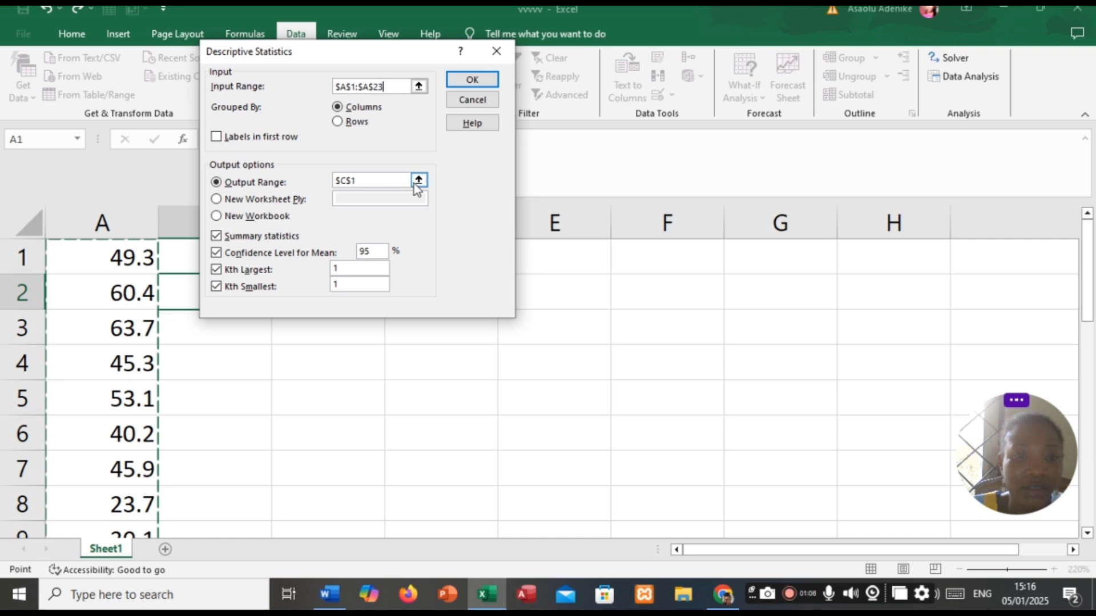
pyautogui.click(481, 81)
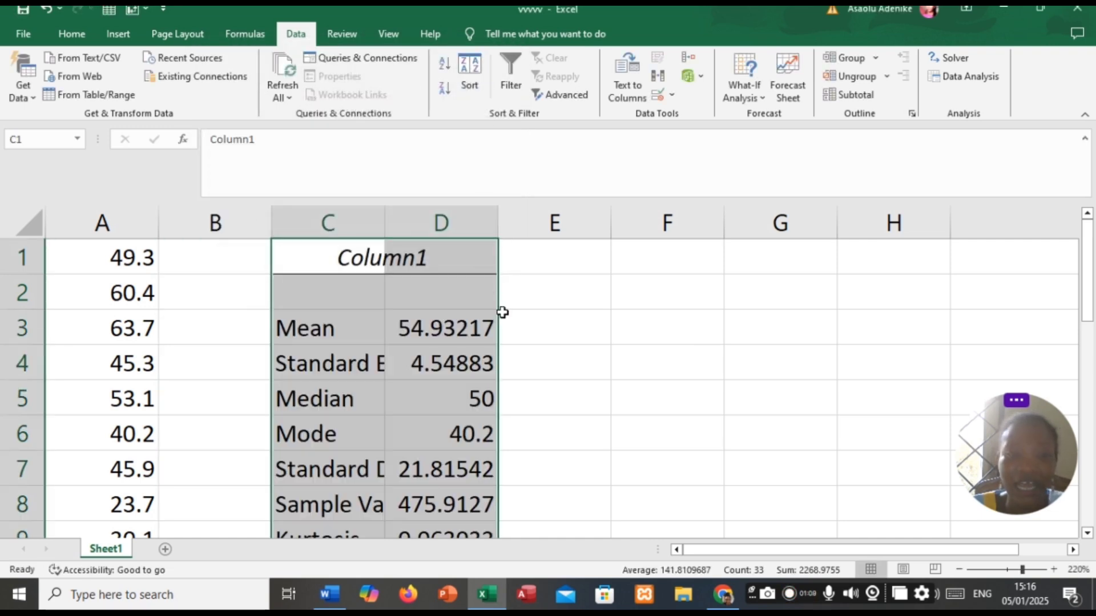
pyautogui.scroll(-4, 505, 316)
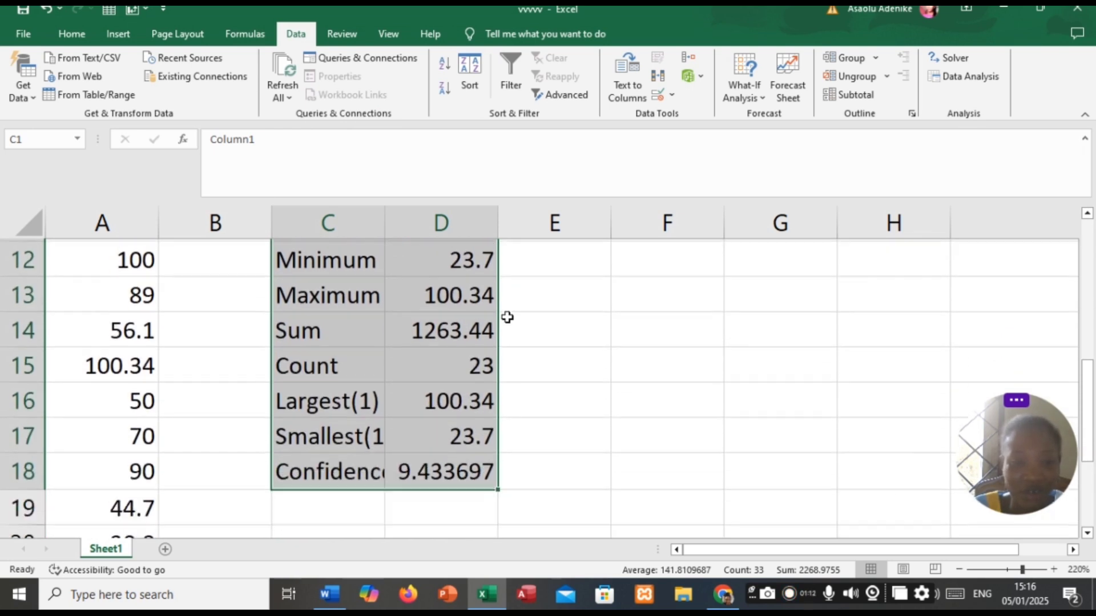
pyautogui.scroll(4, 507, 317)
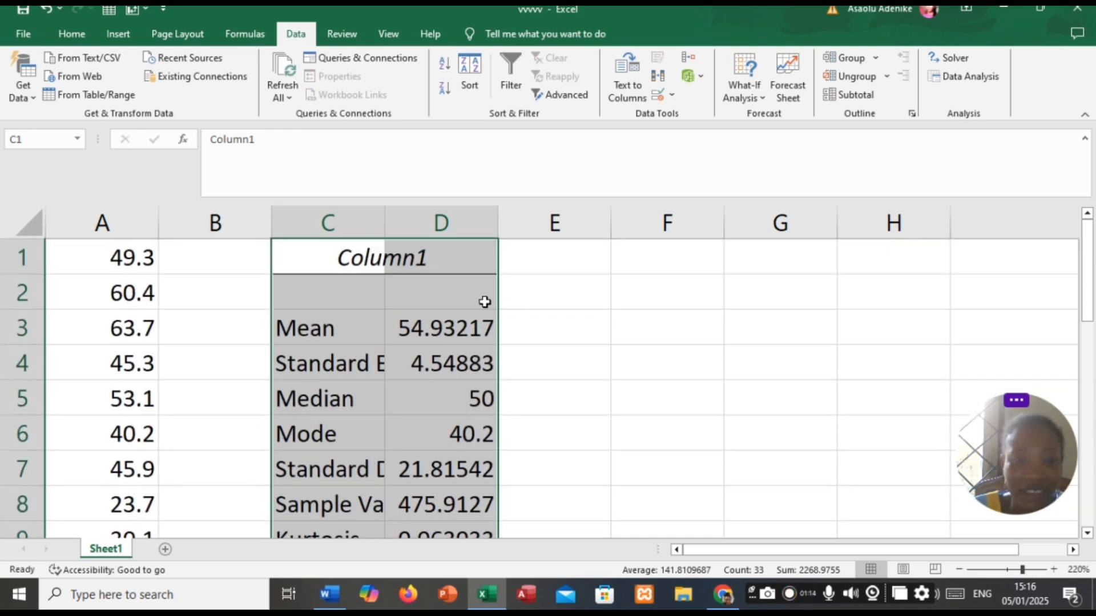
# Widen column C to make more room for the statistic labels
pyautogui.click(347, 290)
pyautogui.click(356, 214)
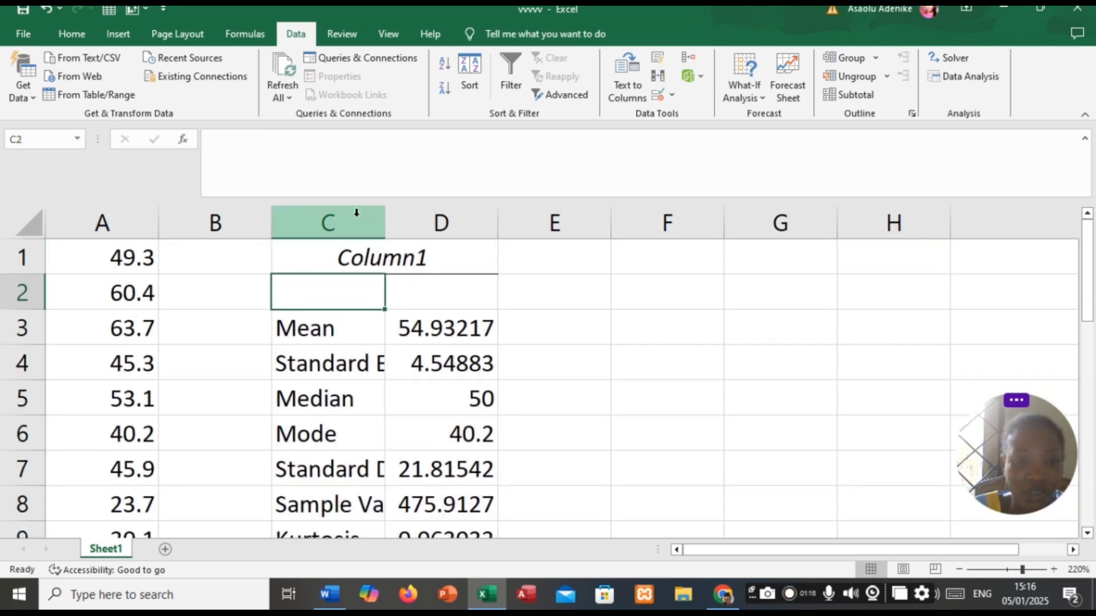
pyautogui.moveTo(388, 208); pyautogui.dragTo(460, 212)
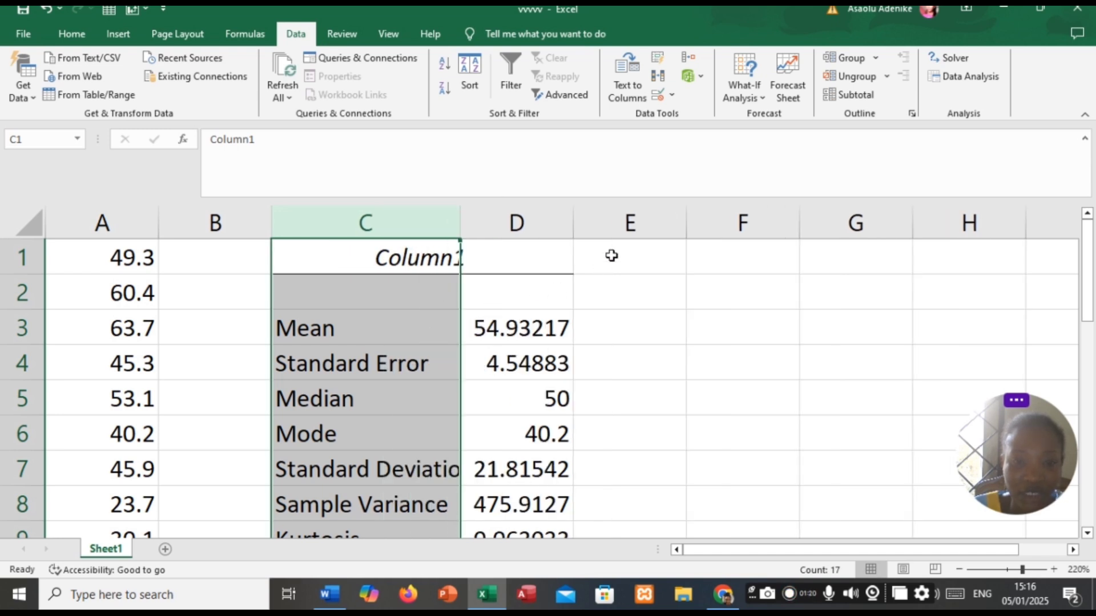
pyautogui.click(591, 291)
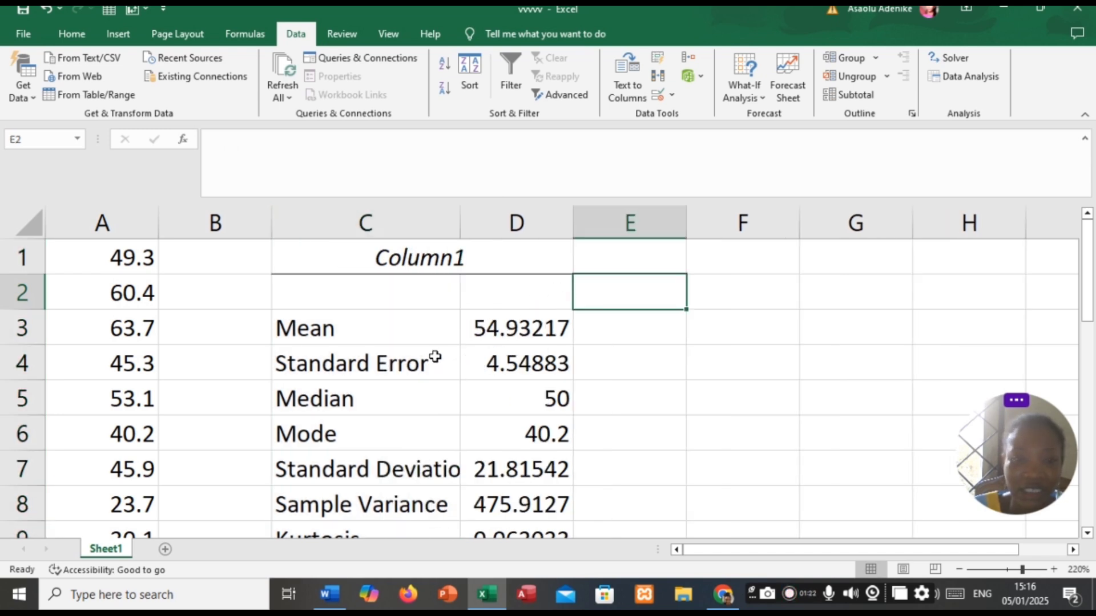
# Review the descriptive statistics table from the mean and standard error down to the largest, smallest and confidence level rows
pyautogui.scroll(-5, 433, 348)
pyautogui.scroll(5, 434, 346)
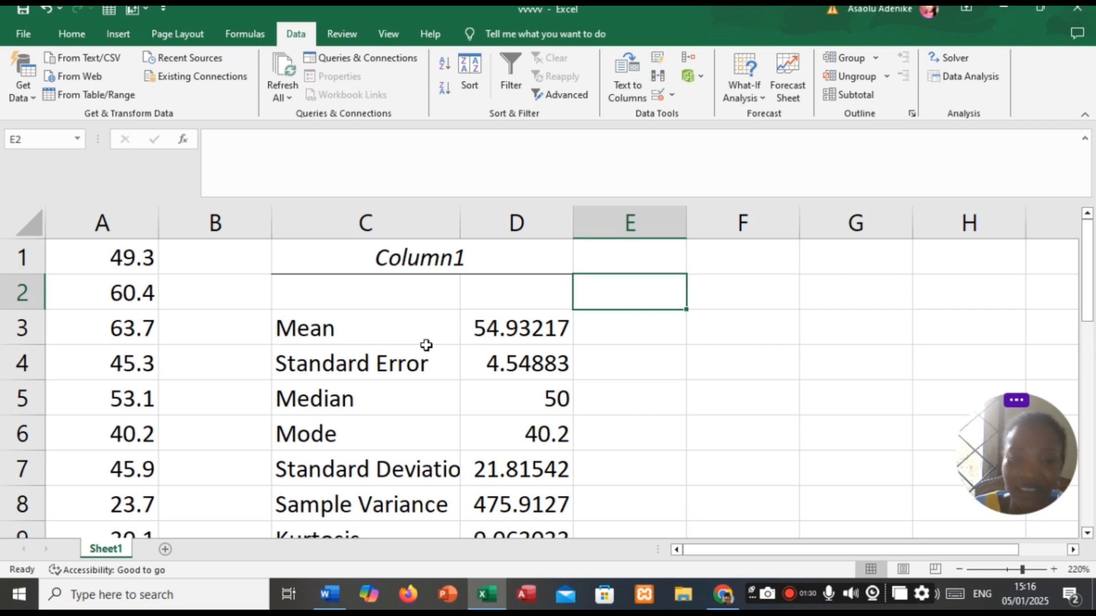
pyautogui.scroll(-4, 428, 352)
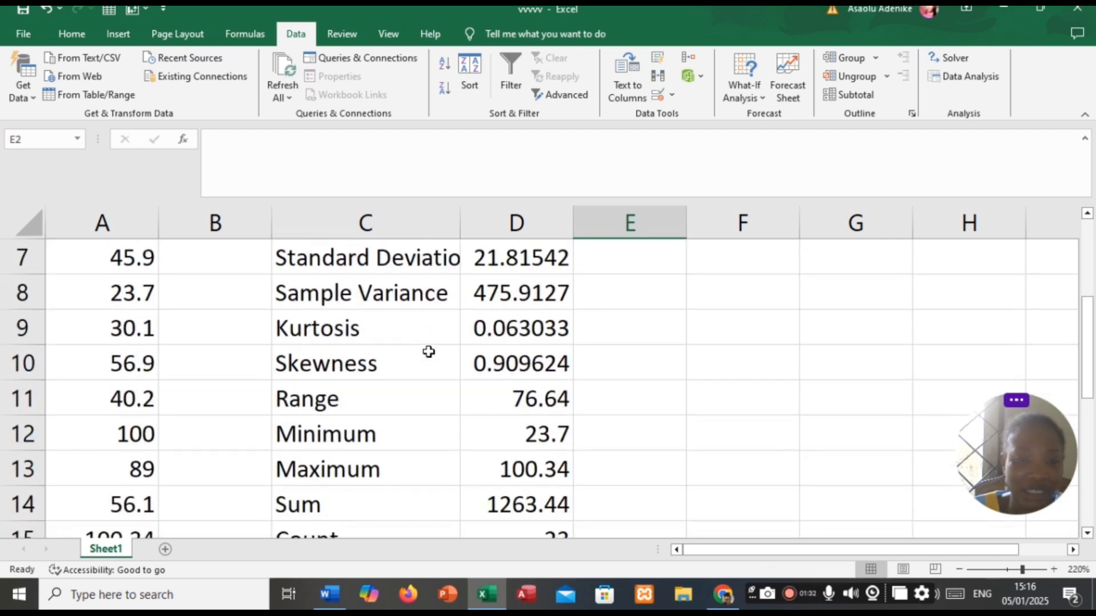
pyautogui.scroll(4, 428, 352)
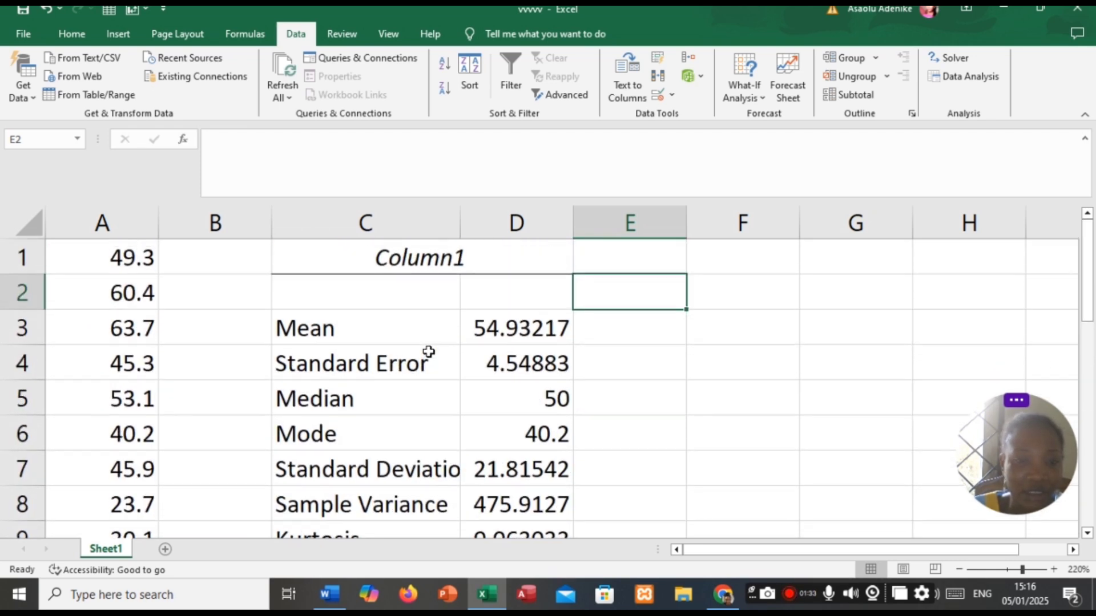
pyautogui.scroll(-2, 427, 354)
pyautogui.scroll(1, 422, 359)
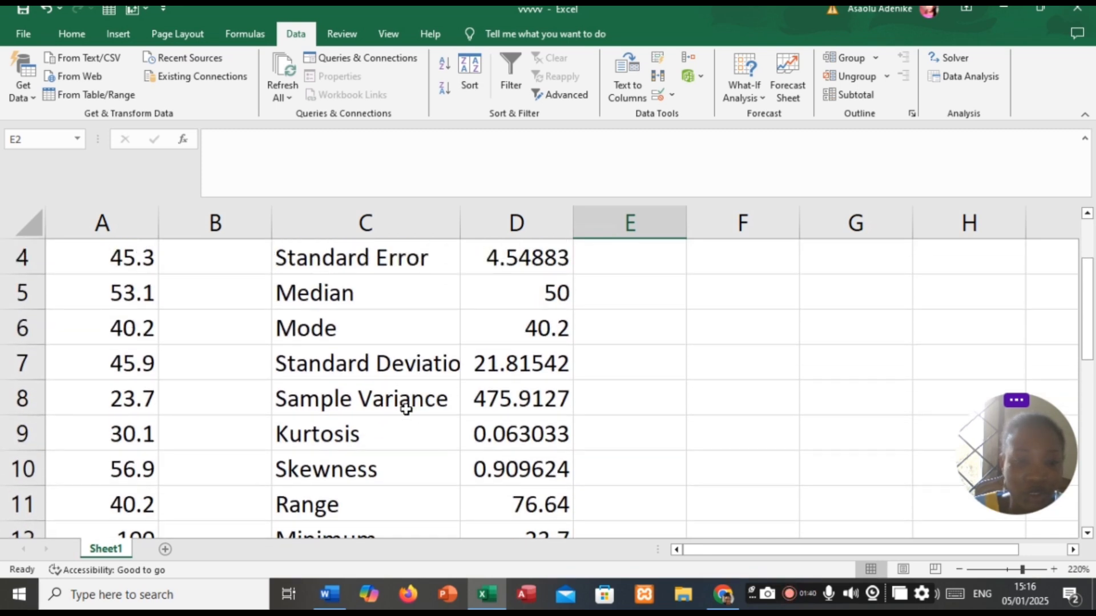
pyautogui.scroll(-1, 409, 417)
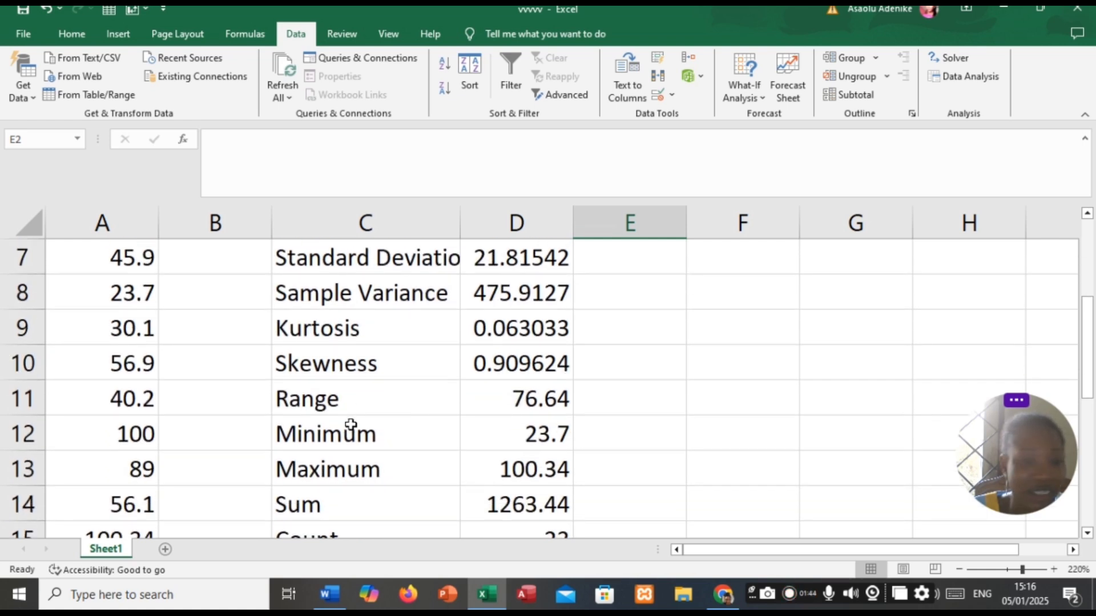
pyautogui.scroll(-1, 355, 448)
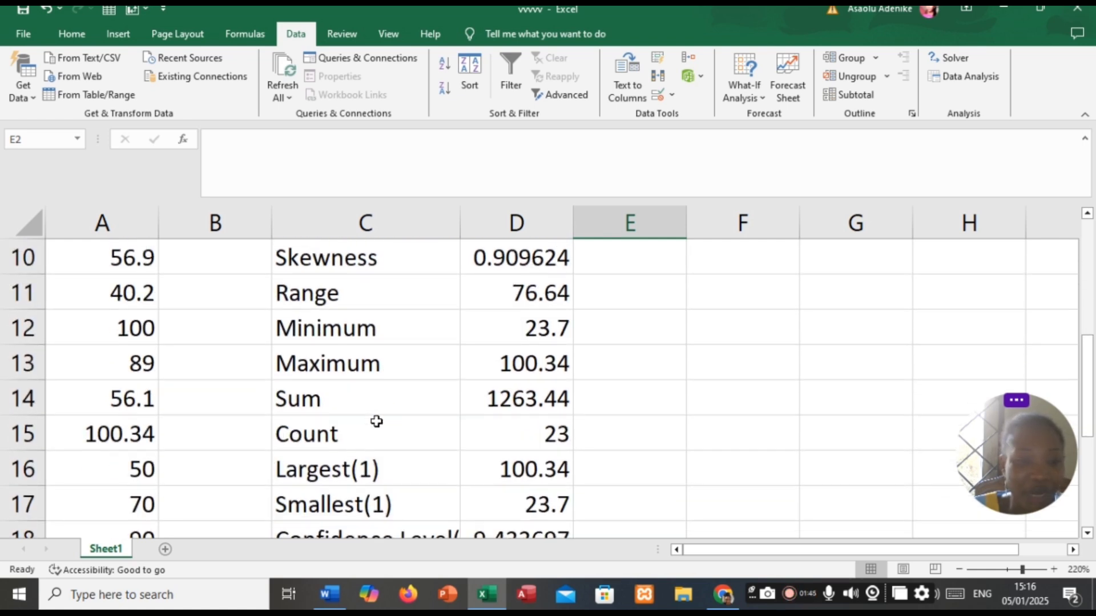
pyautogui.scroll(-1, 374, 421)
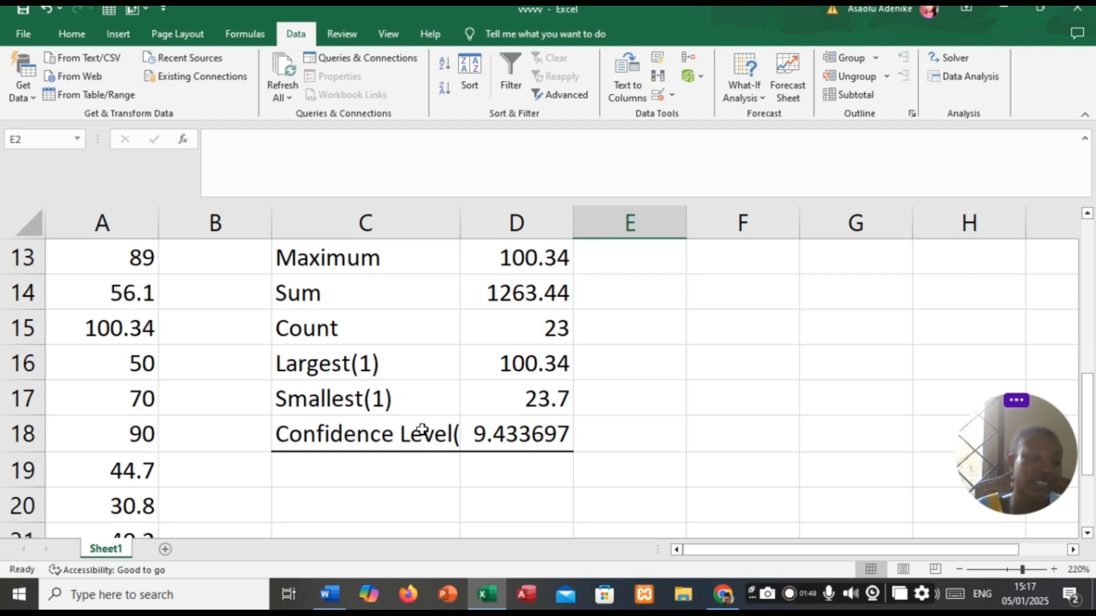
pyautogui.scroll(4, 422, 430)
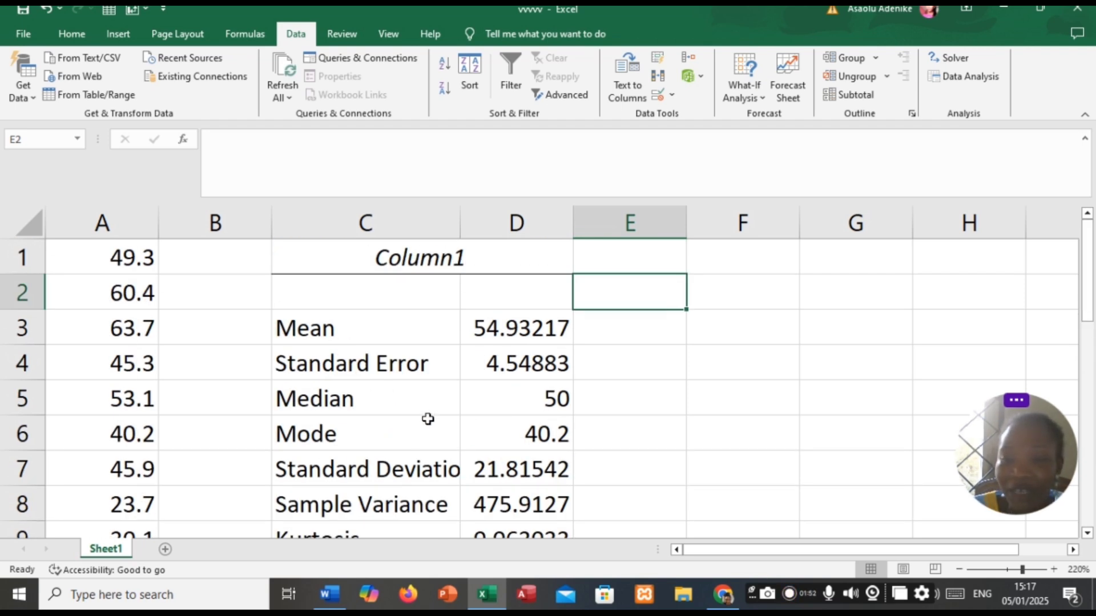